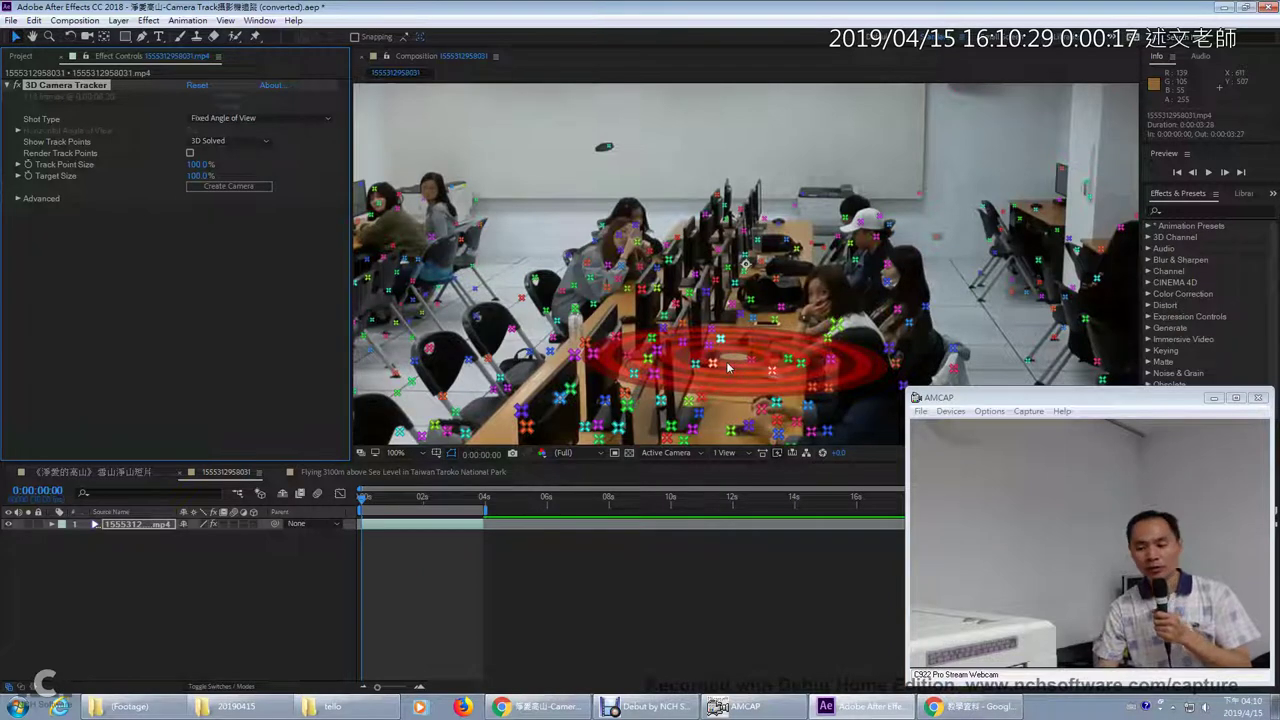
Create a text layer and camera at the track target on the desk, and replace the placeholder text with "空拍機"
right_click(726, 361)
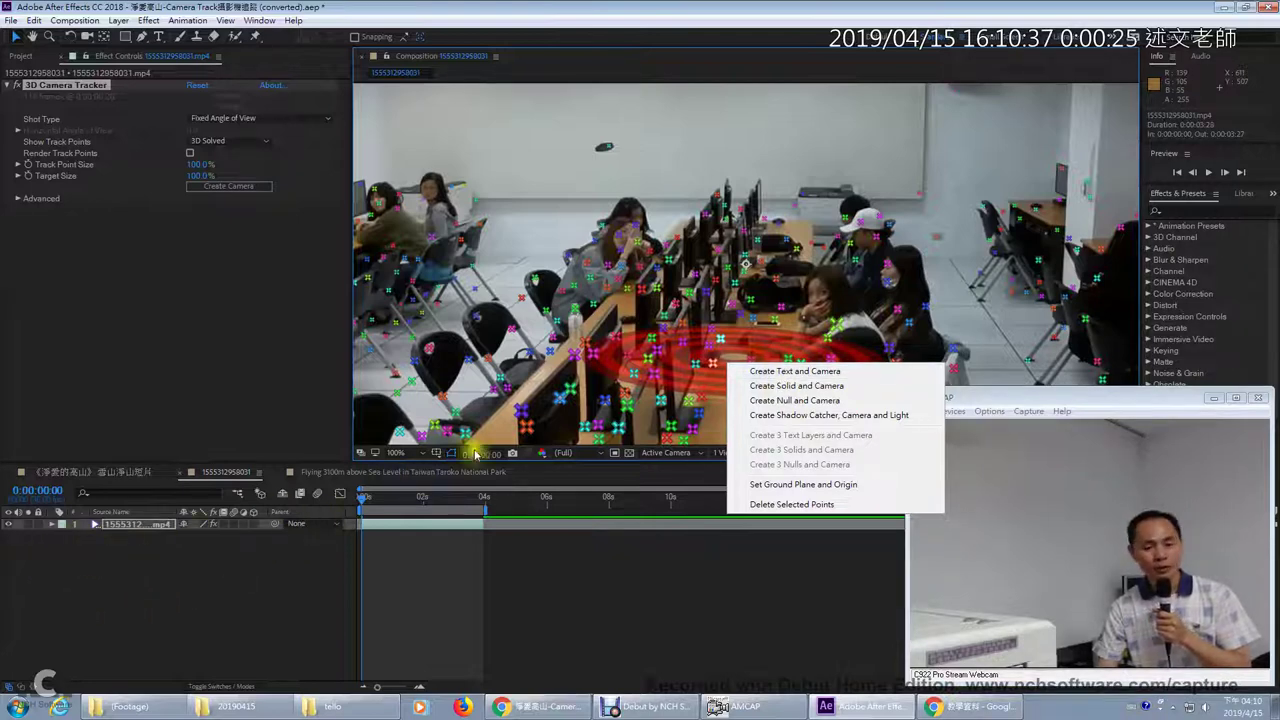
left_click(785, 371)
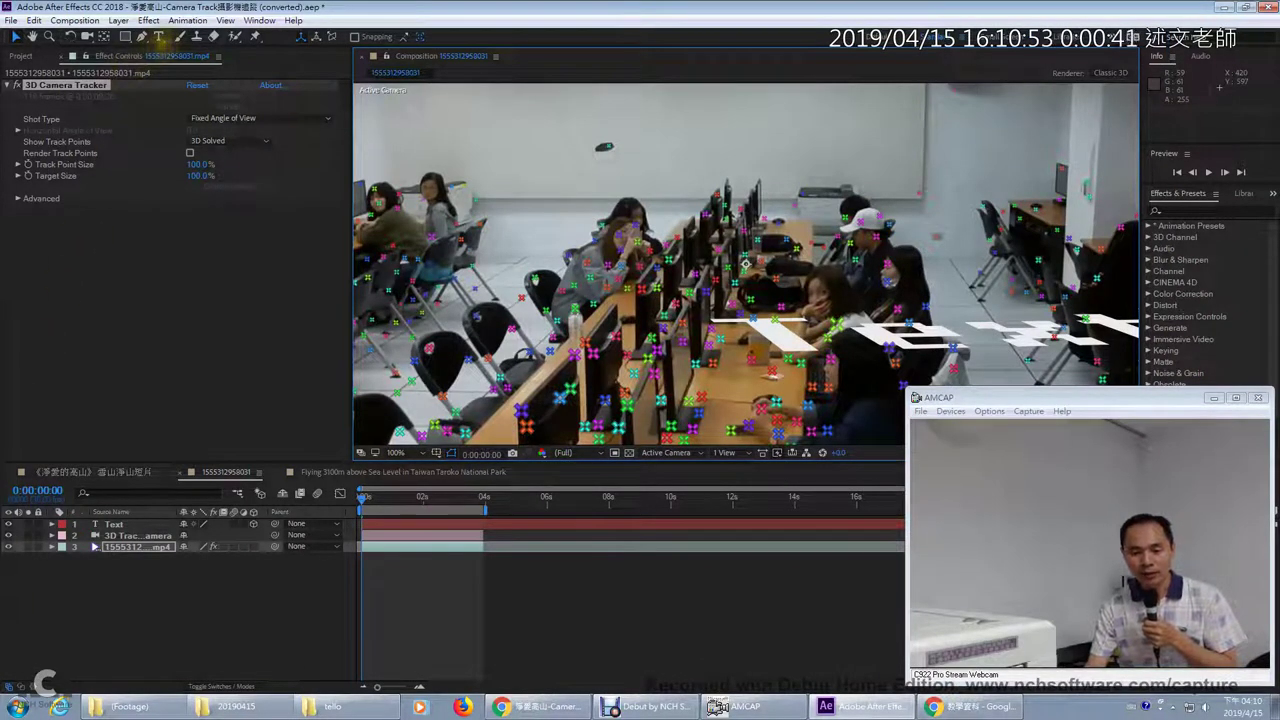
left_click(158, 37)
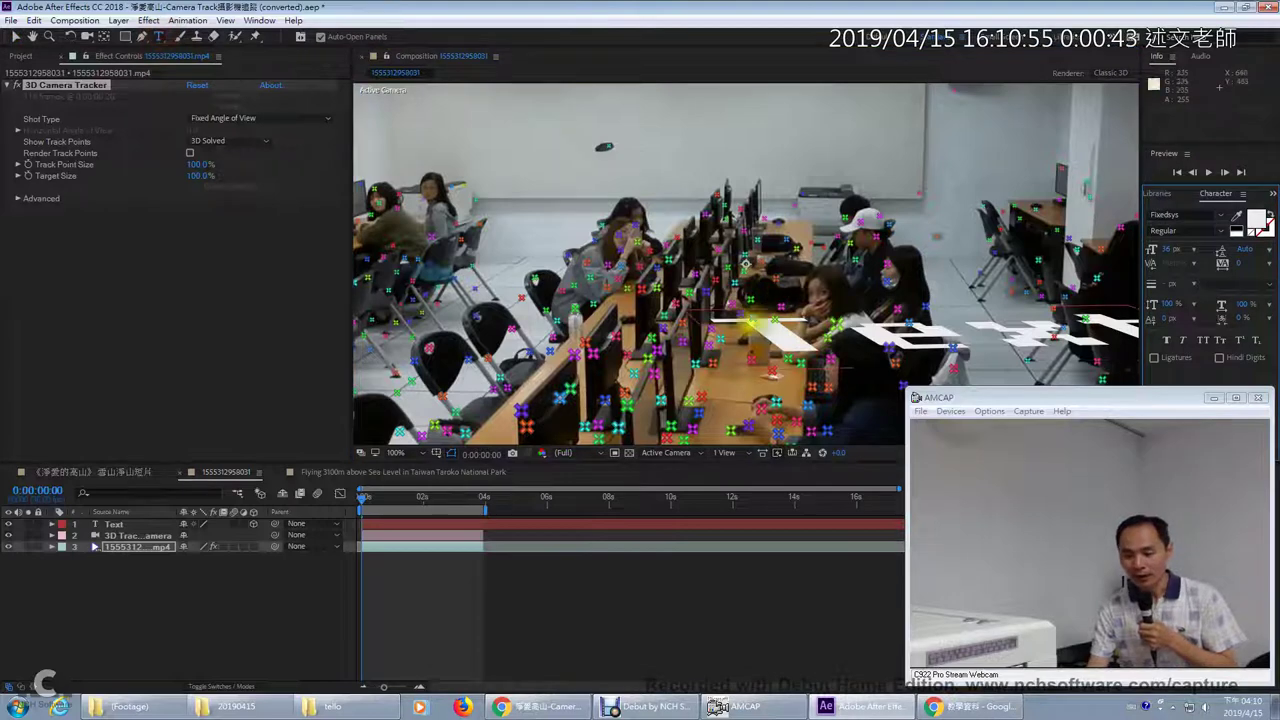
left_click(114, 524)
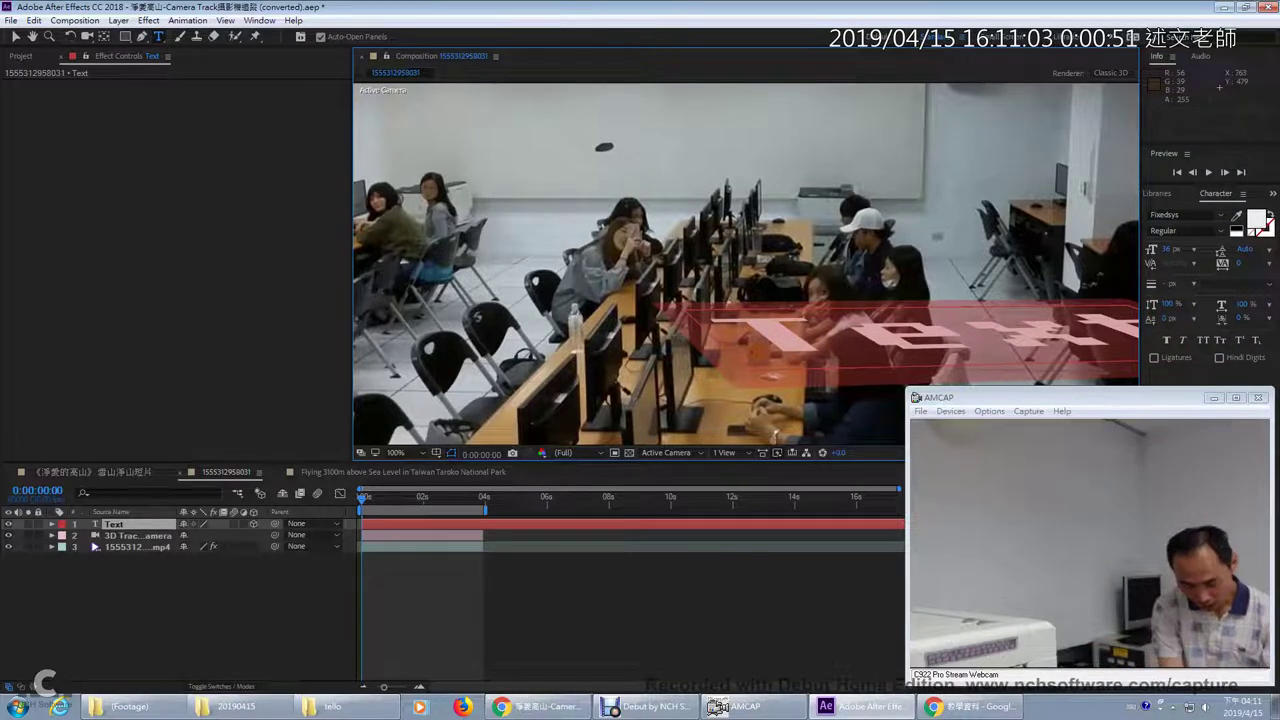
type("空")
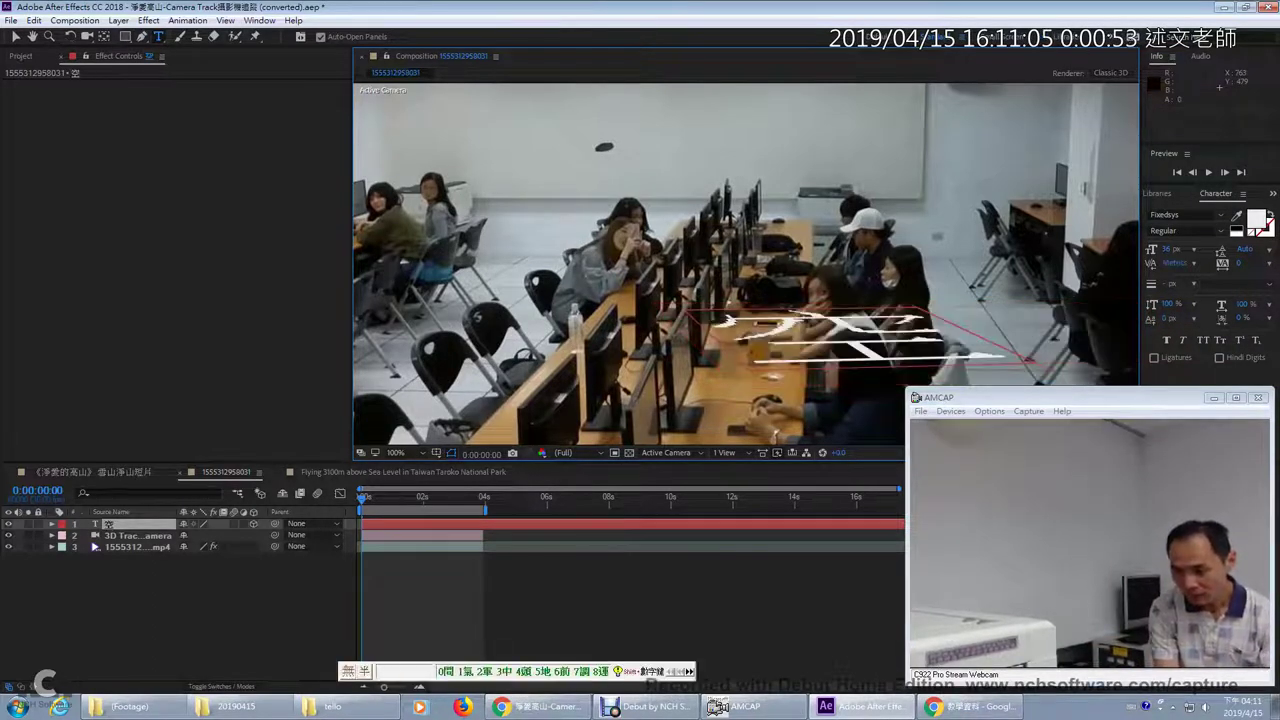
type("拍機")
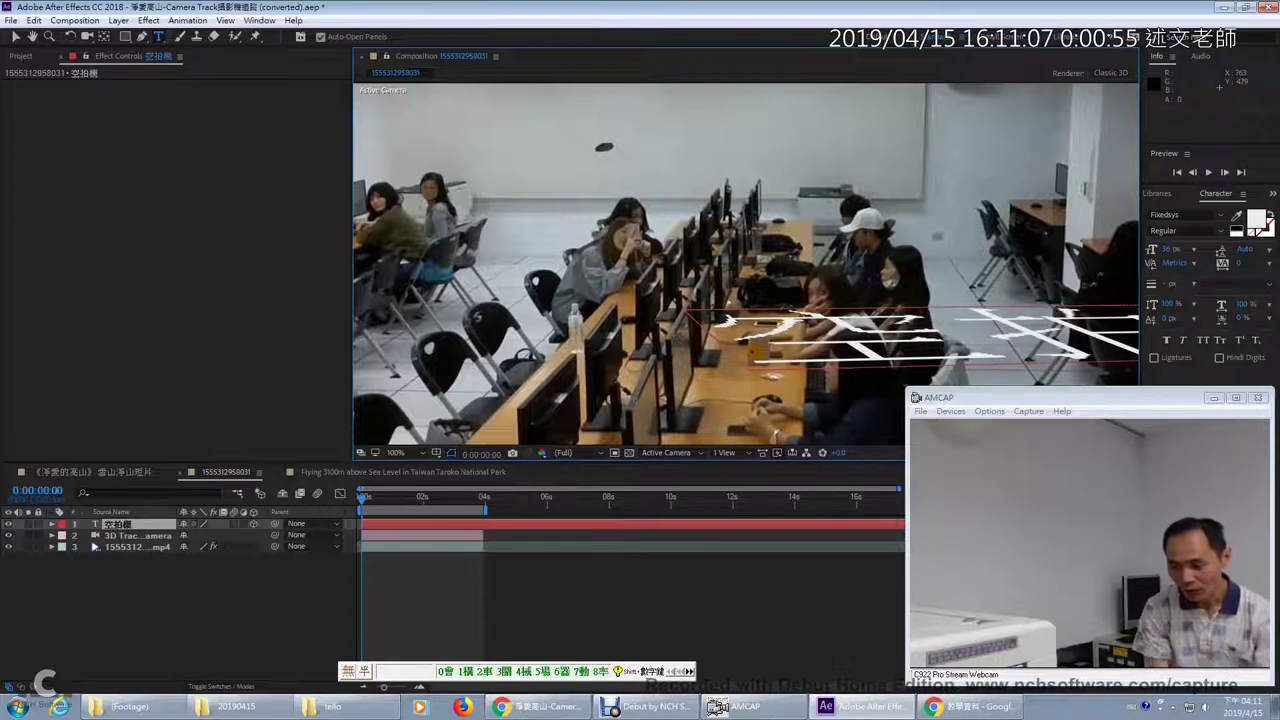
Replace the text layer's entire wording with "TELLO"
key("ctrl+a")
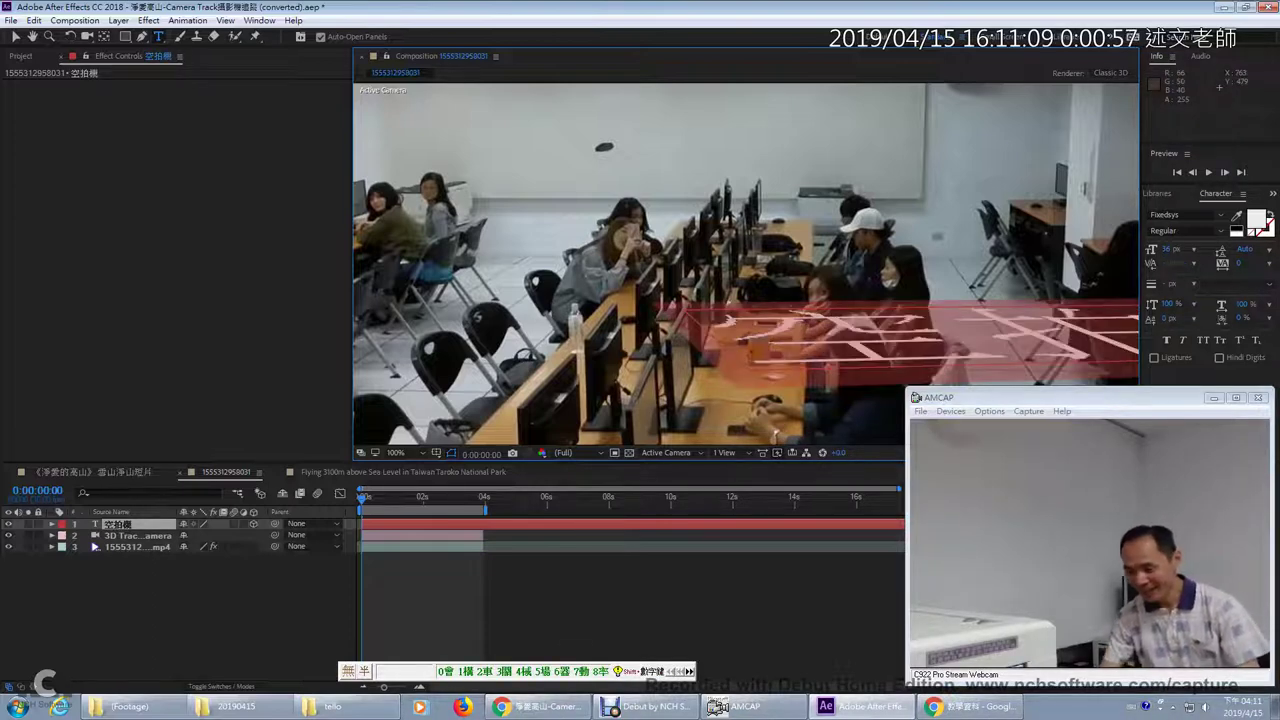
key("shift")
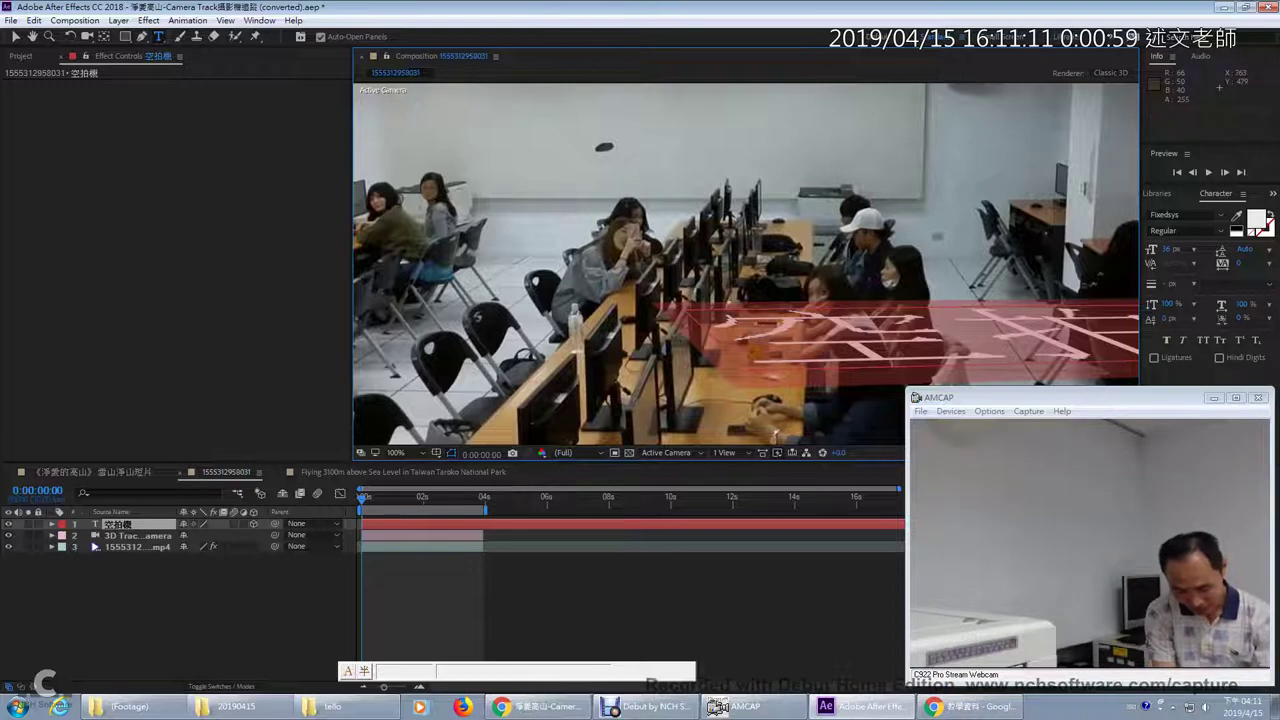
type("TELLO")
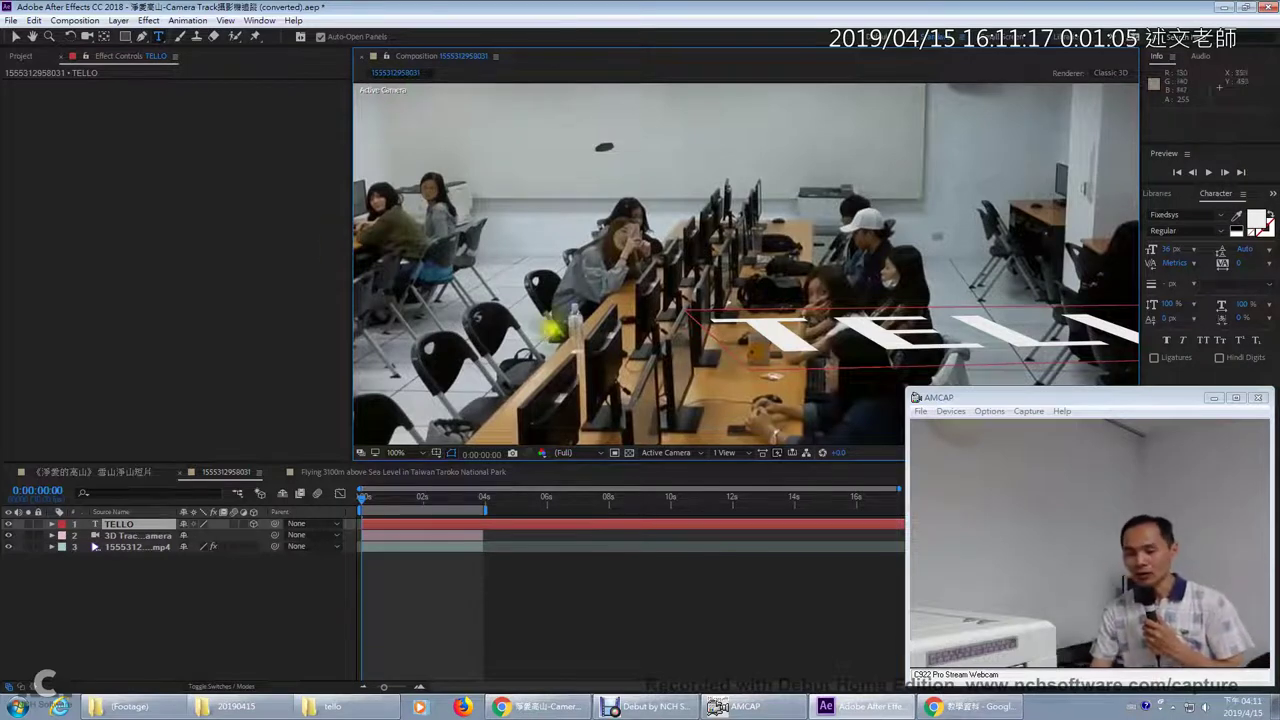
left_click(15, 36)
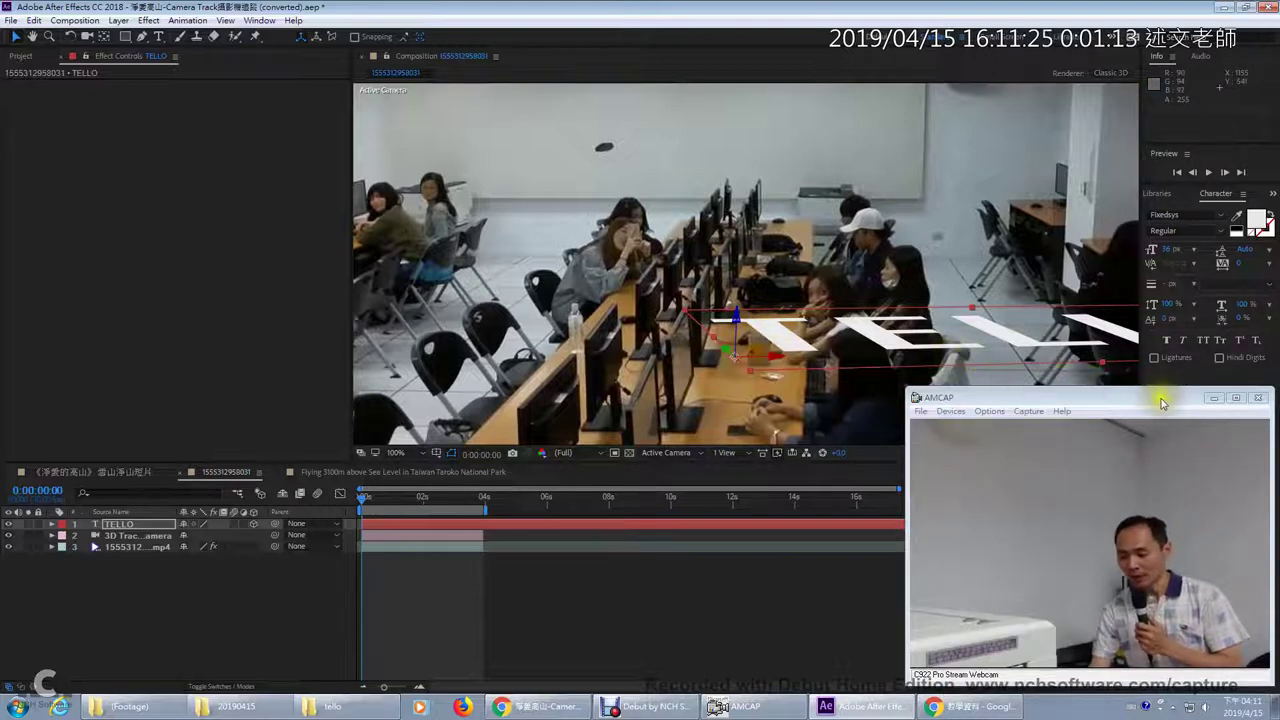
Move the webcam window off the text settings and reduce the TELLO text's font size to 19 px
left_click_drag(1162, 402, 262, 405)
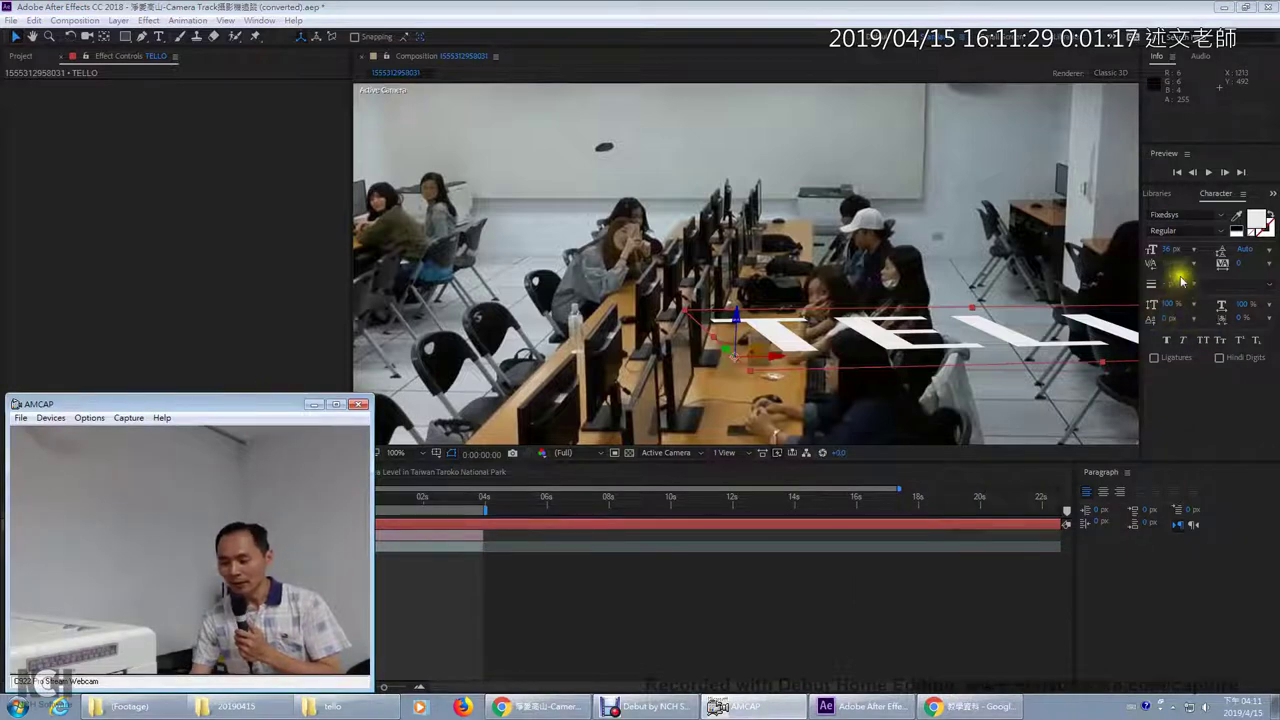
left_click(1167, 250)
left_click_drag(1162, 250, 1153, 250)
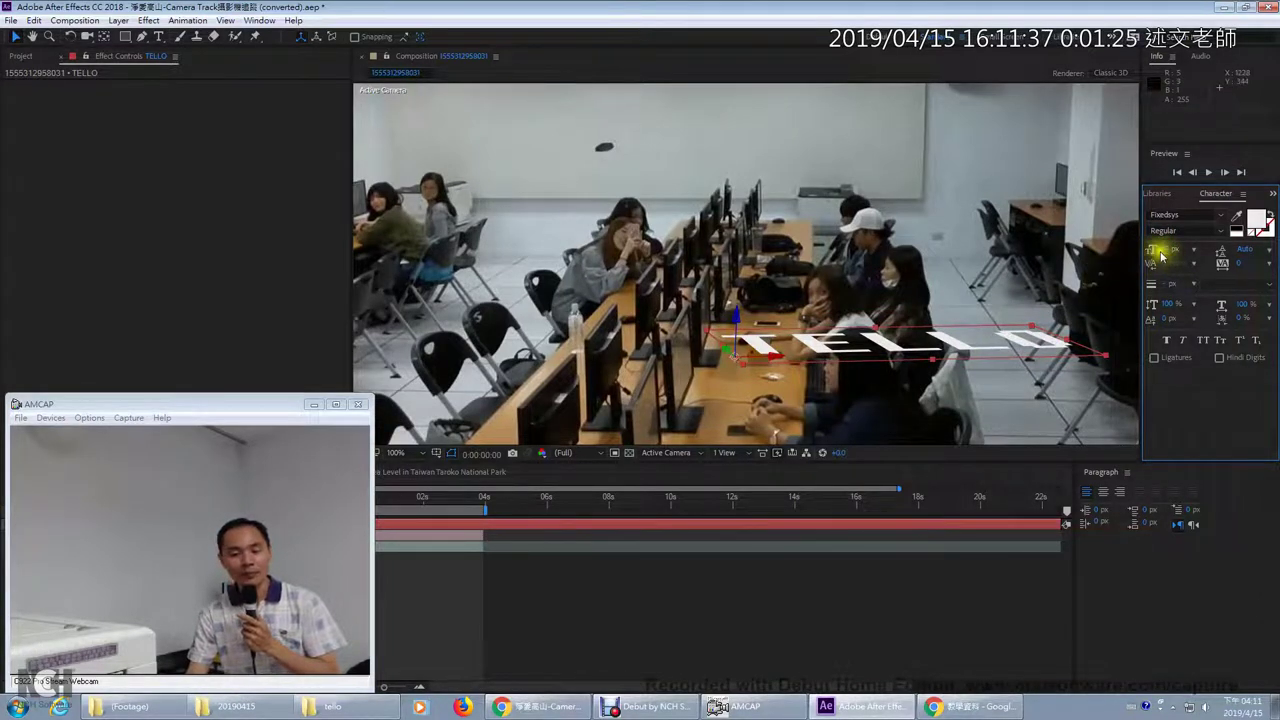
Rotate the TELLO text upright to face the camera, with an orientation of about 7.5°, 1.0°, 0.3°
left_click(71, 39)
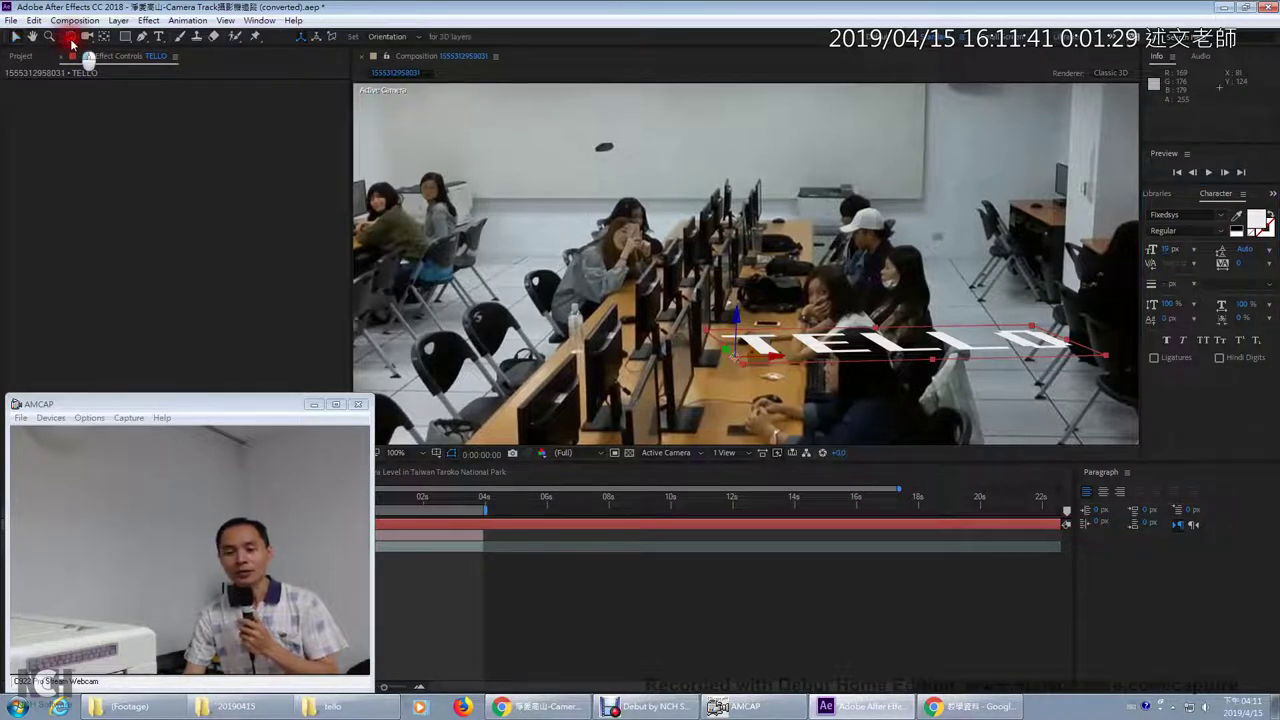
left_click(312, 404)
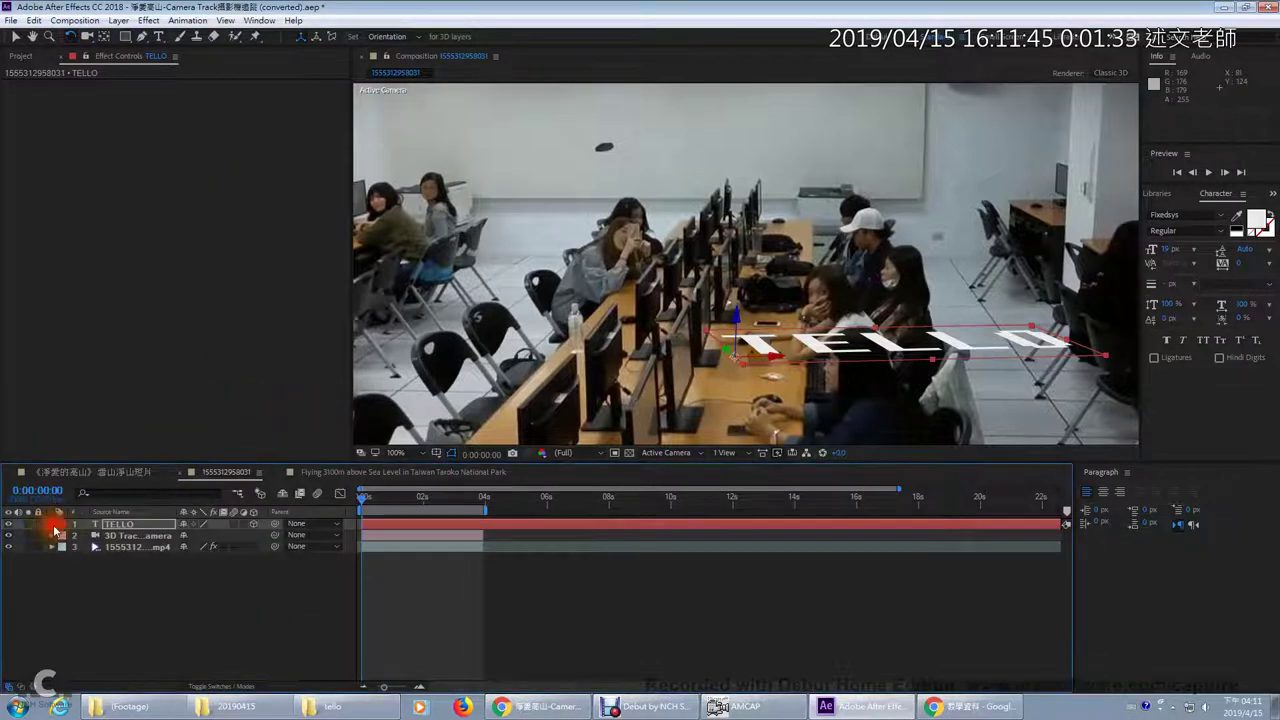
left_click(51, 524)
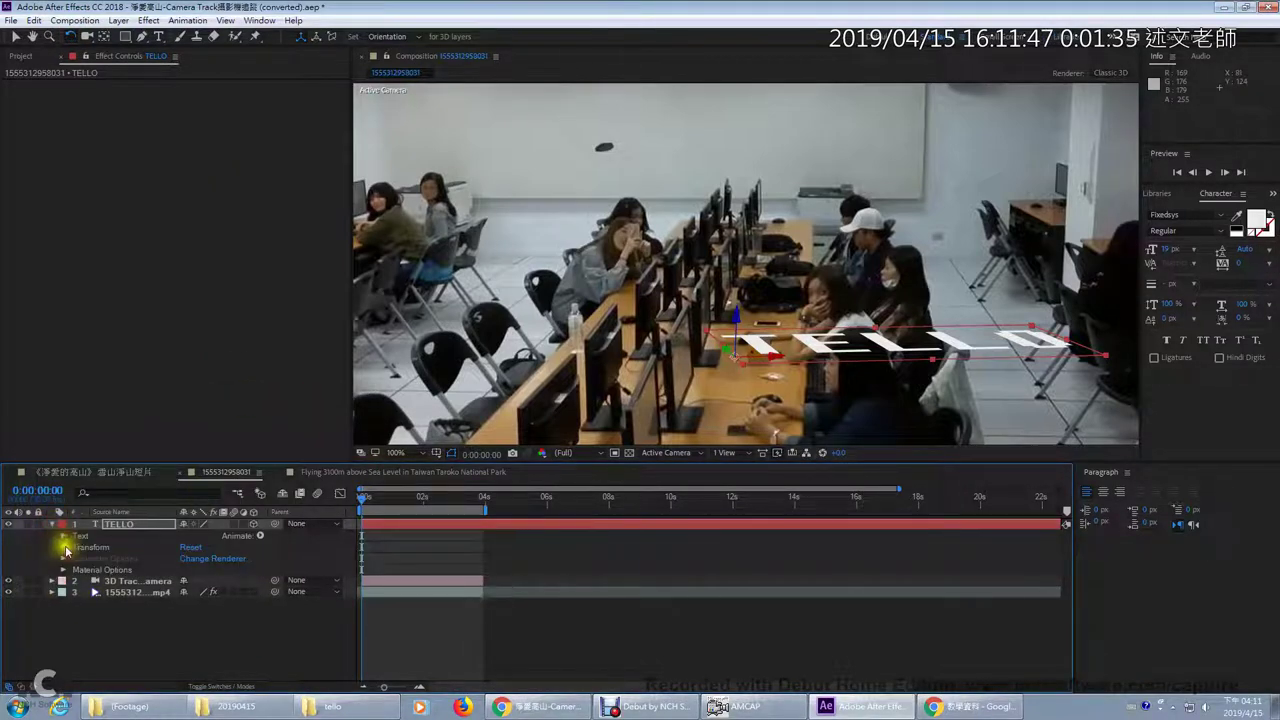
left_click(63, 547)
left_click(115, 594)
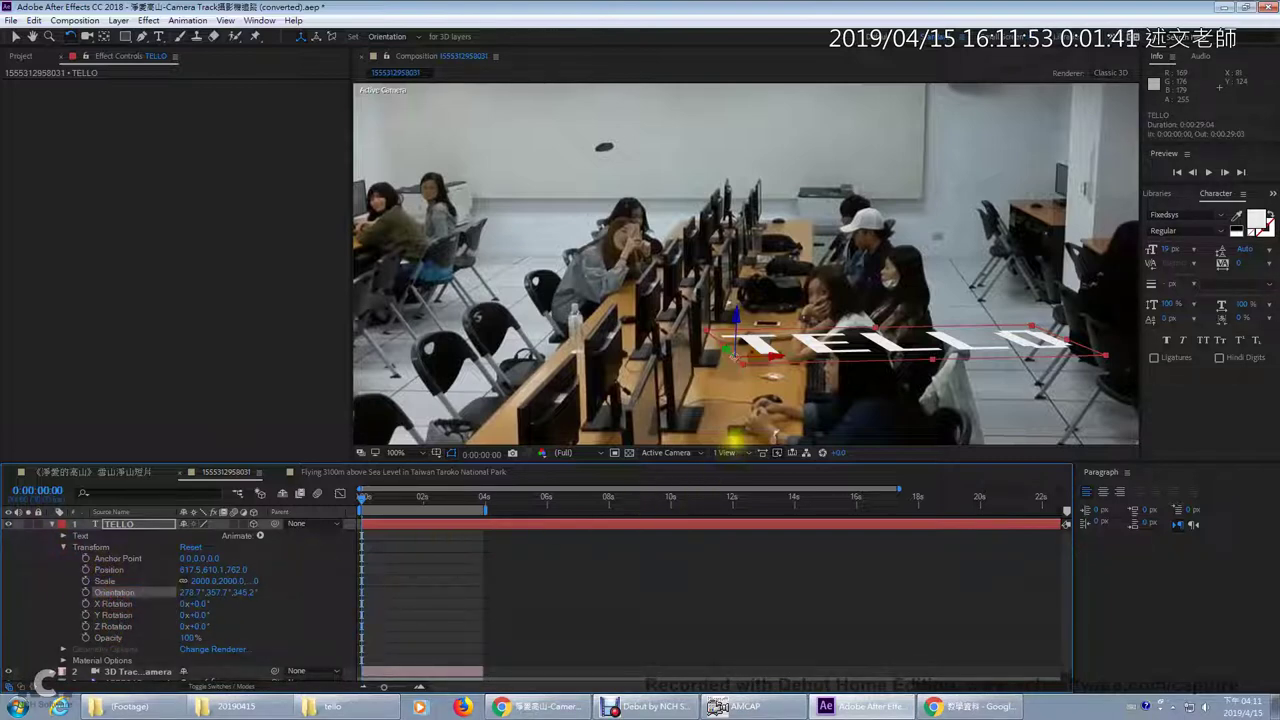
left_click_drag(770, 358, 782, 412)
left_click_drag(735, 320, 750, 354)
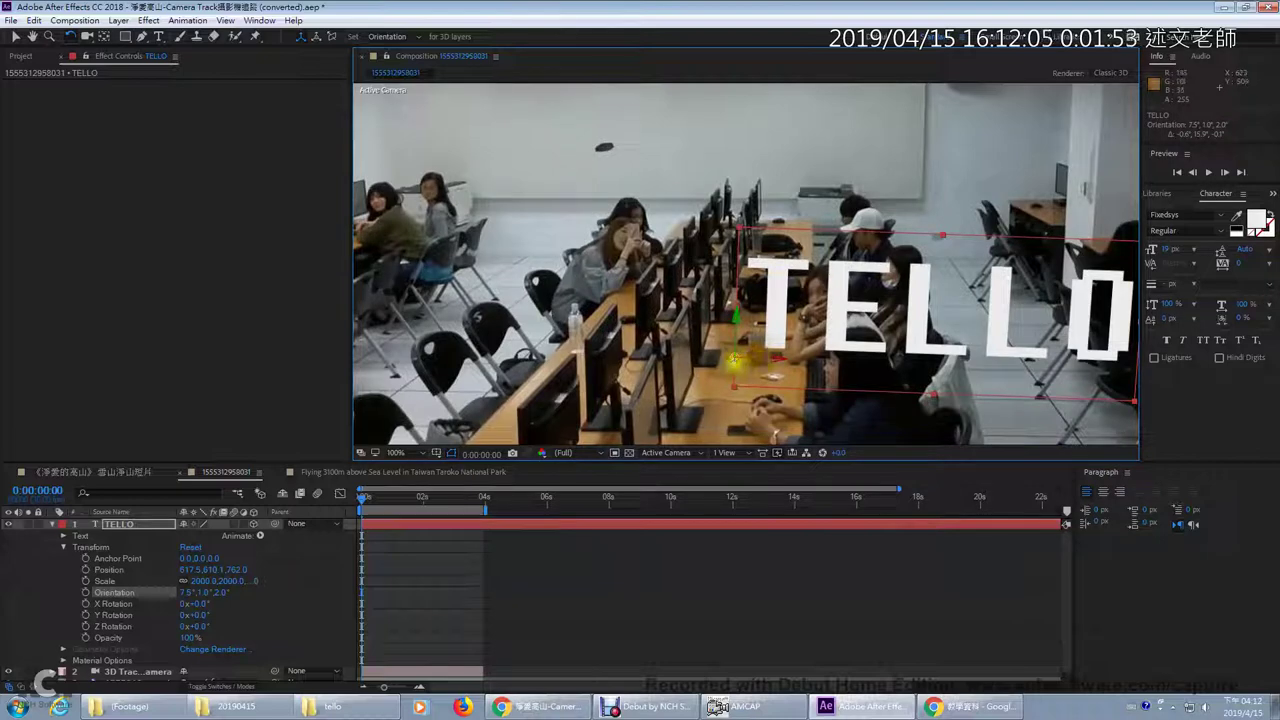
left_click_drag(731, 366, 735, 359)
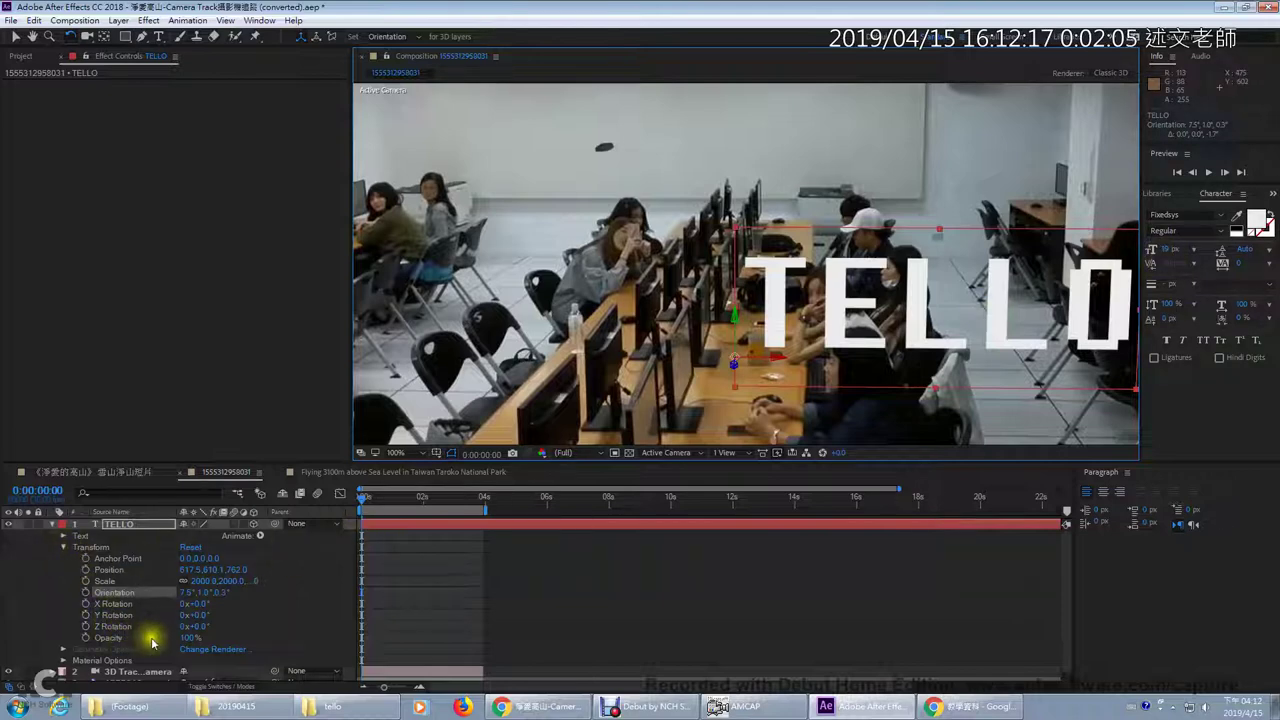
Scale the TELLO text layer down uniformly to about 976%
left_click(104, 581)
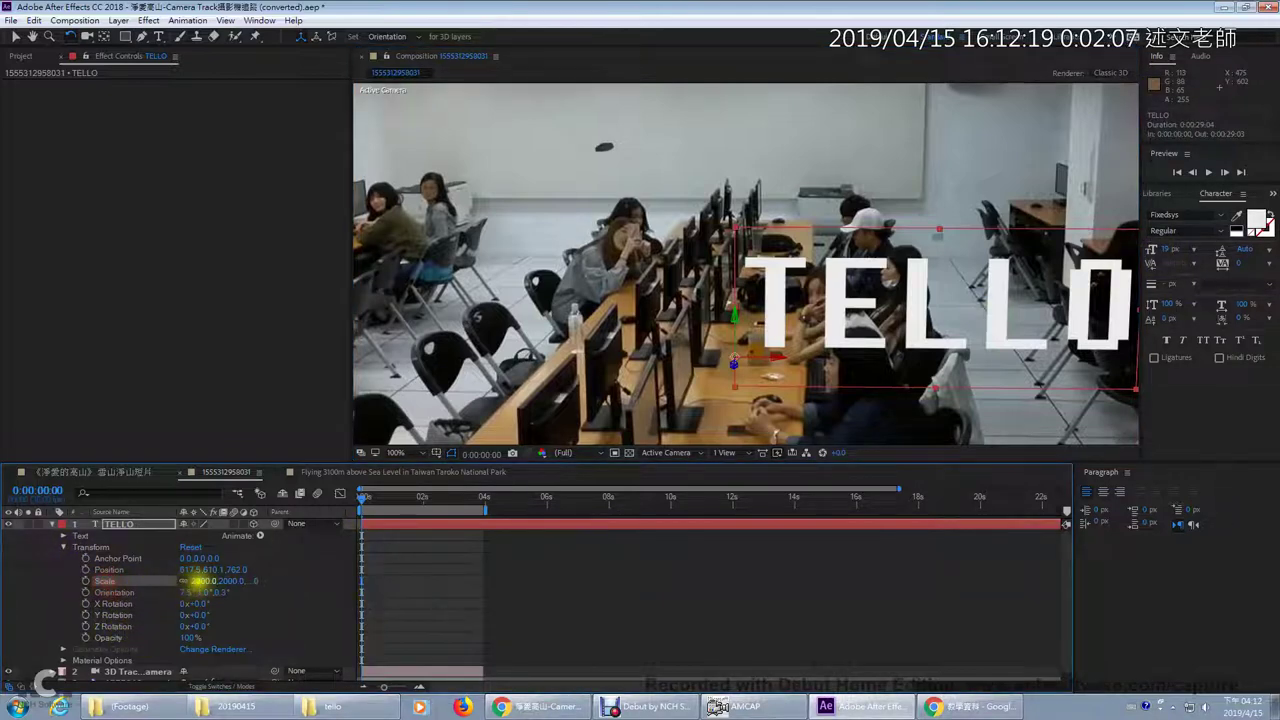
left_click_drag(197, 581, 14, 586)
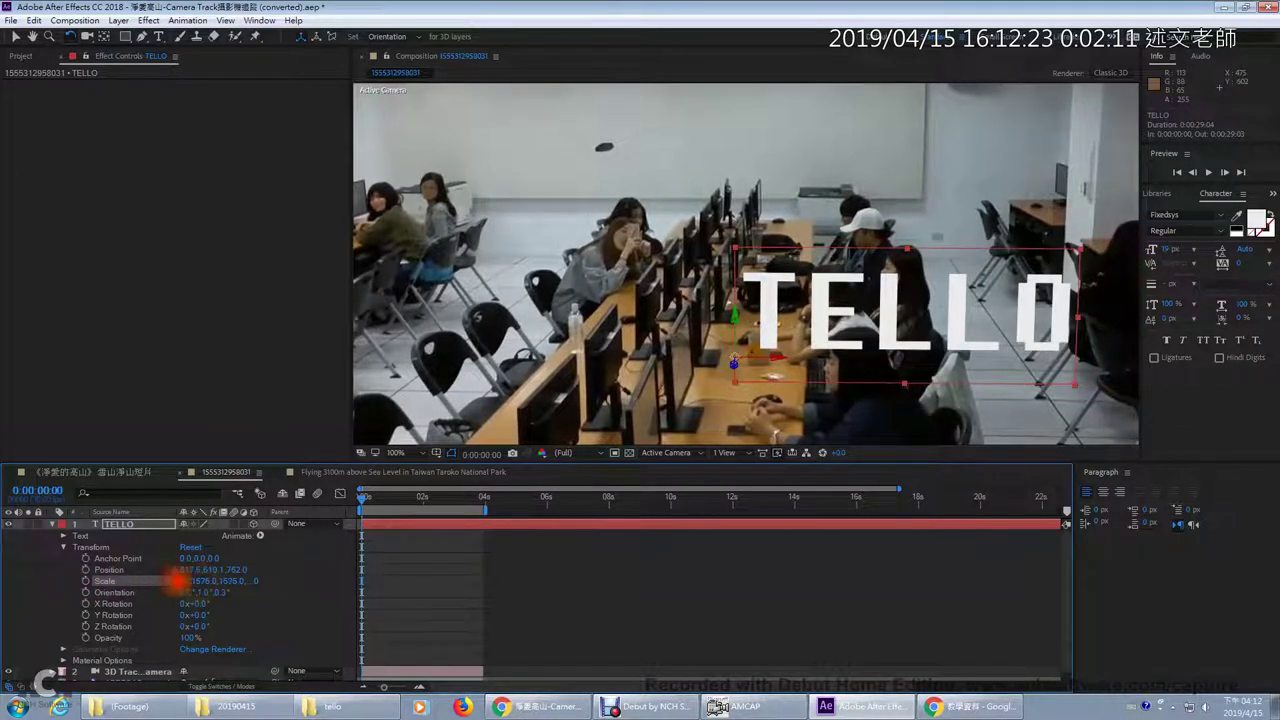
left_click_drag(171, 580, 20, 582)
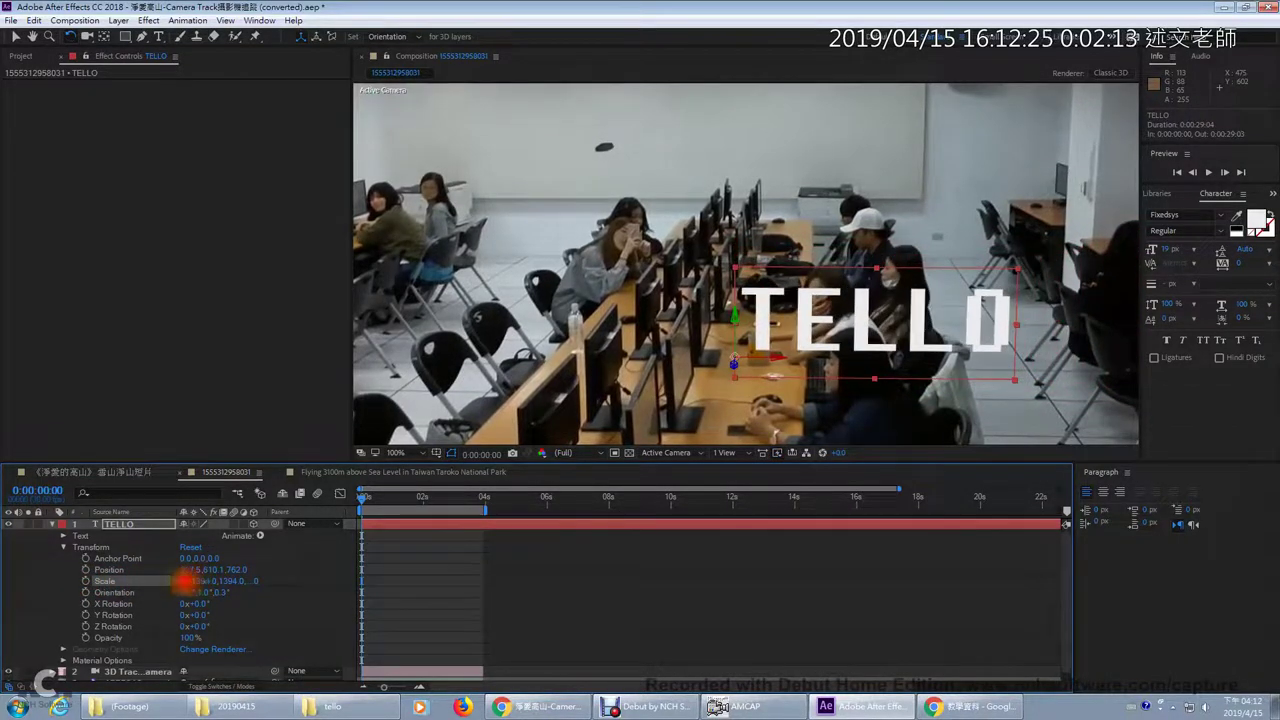
left_click_drag(183, 580, 20, 582)
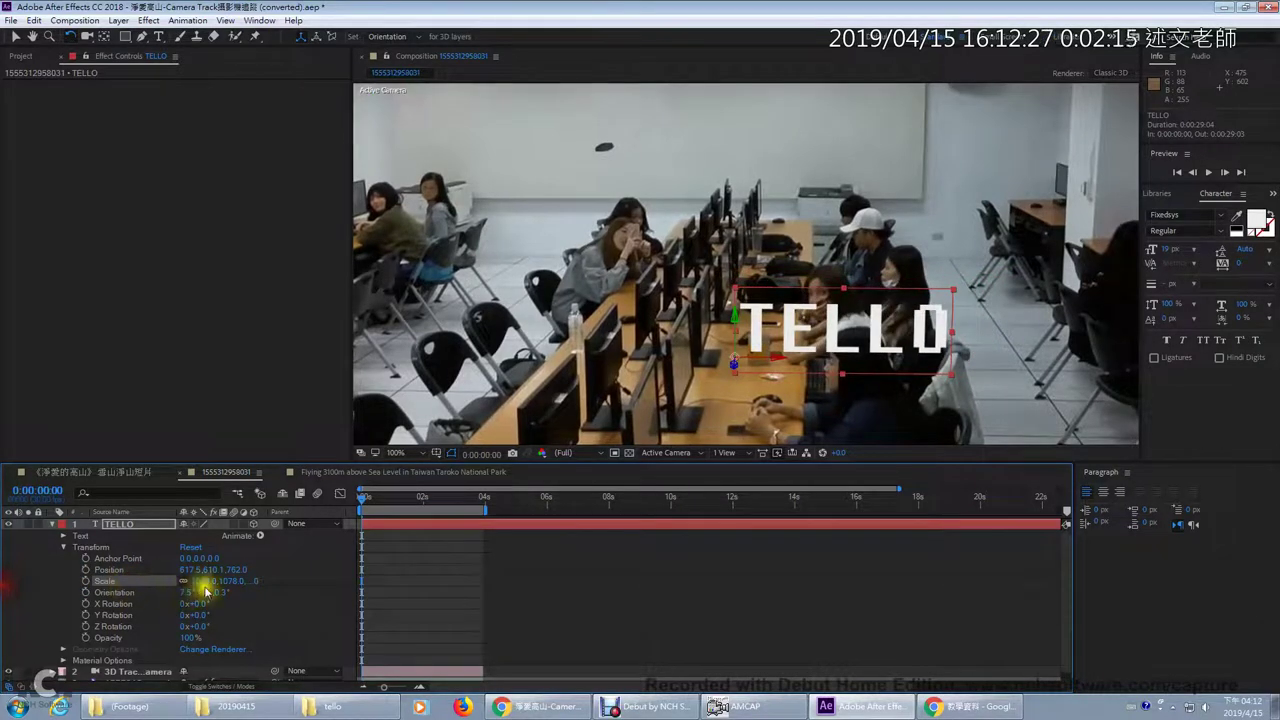
left_click_drag(205, 582, 140, 582)
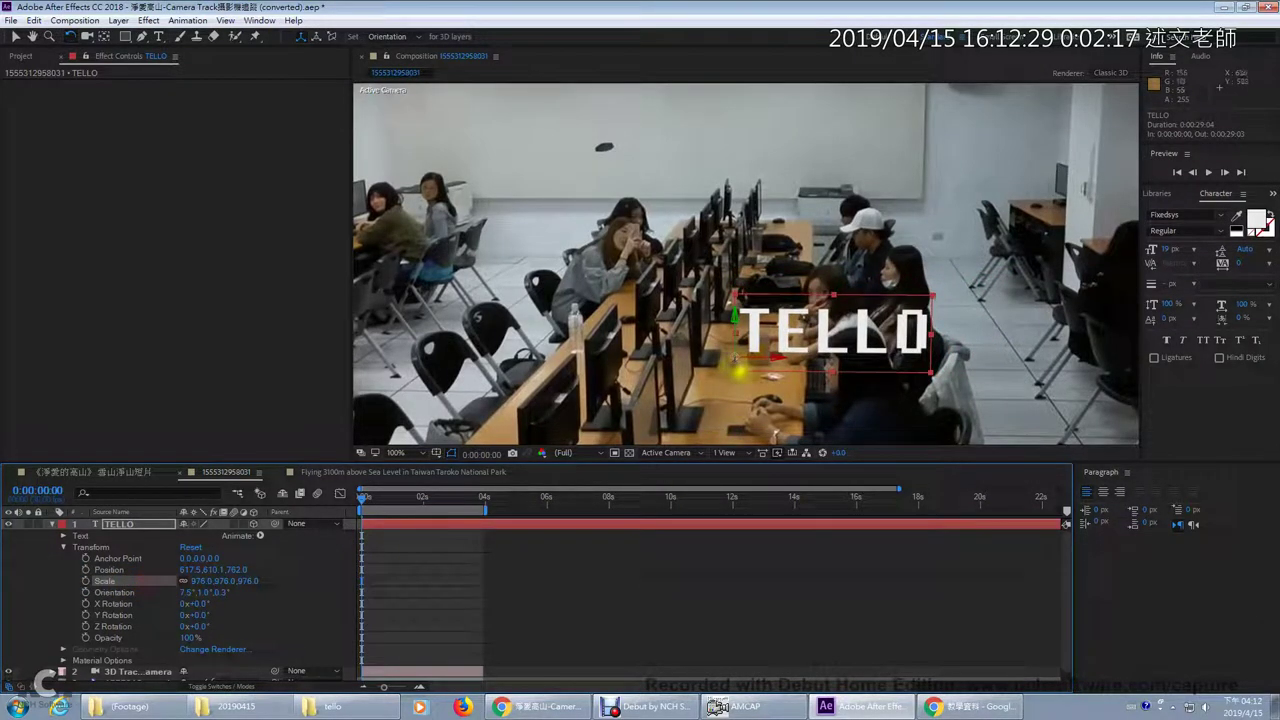
Move the TELLO text back in depth to the far end of the desks, at about 669, 237, 3621
left_click(15, 36)
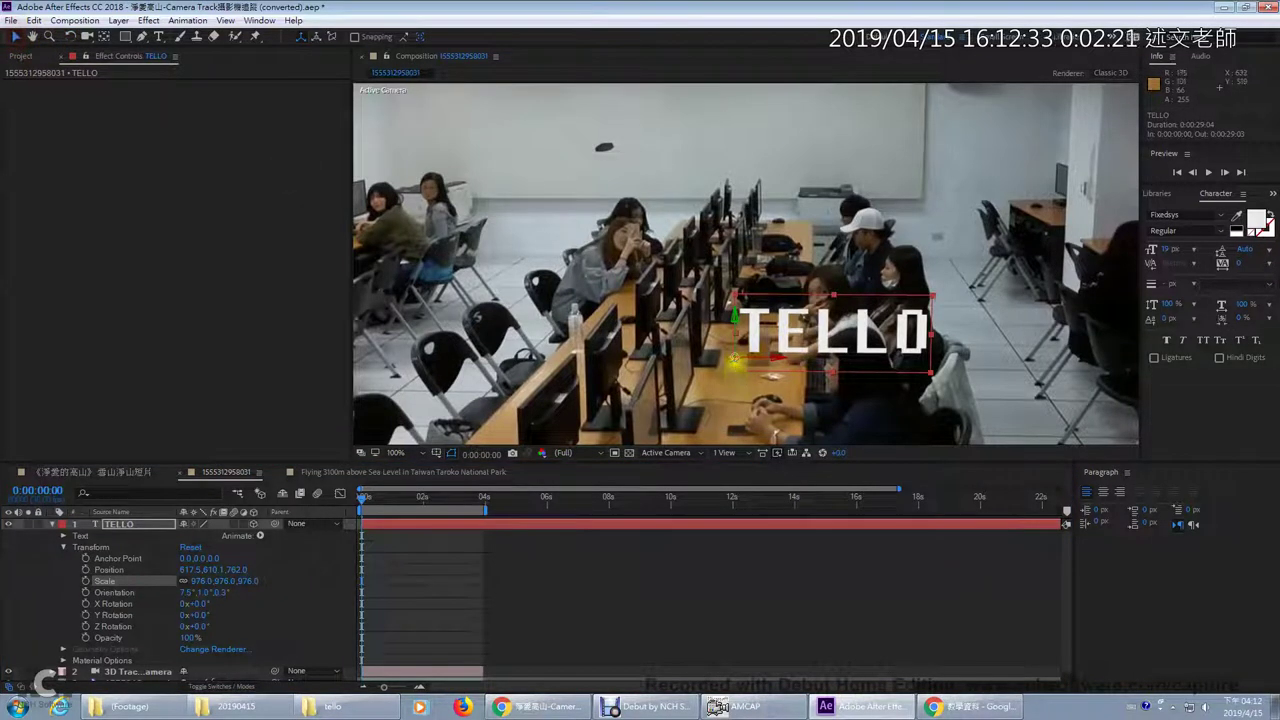
left_click_drag(735, 362, 762, 55)
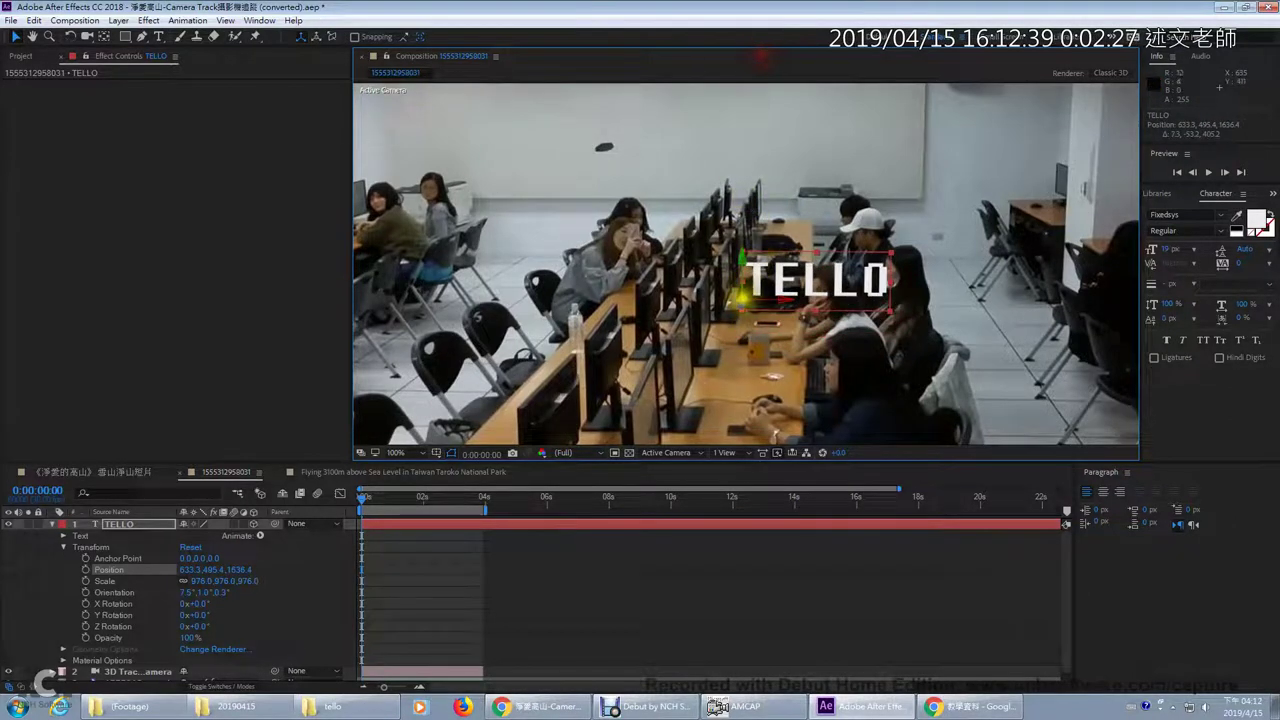
left_click_drag(743, 302, 749, 91)
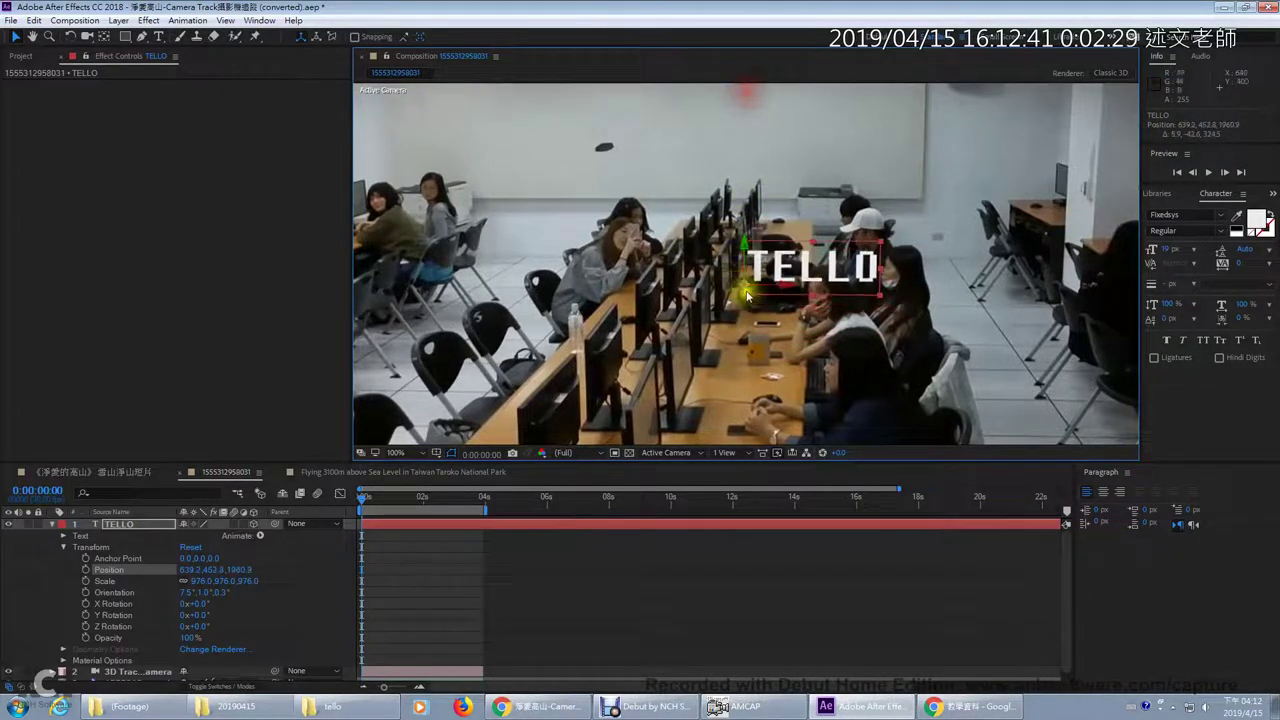
left_click_drag(745, 295, 751, 52)
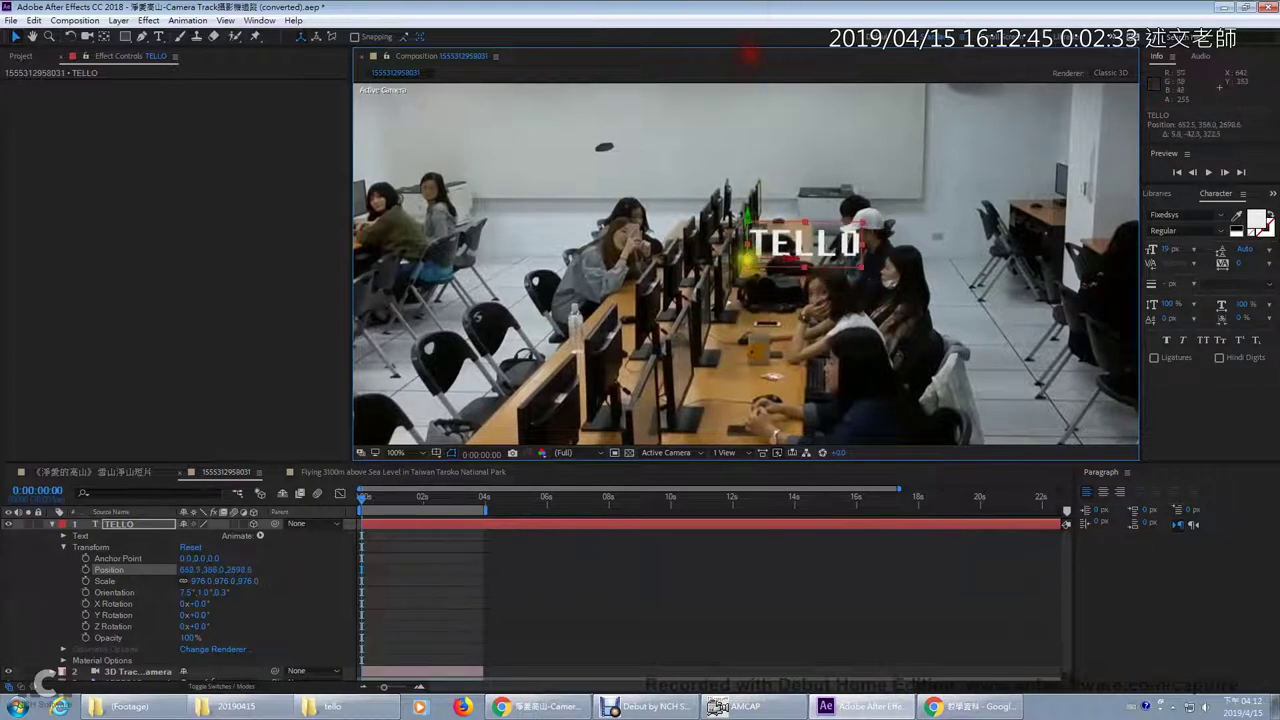
left_click_drag(745, 265, 755, 70)
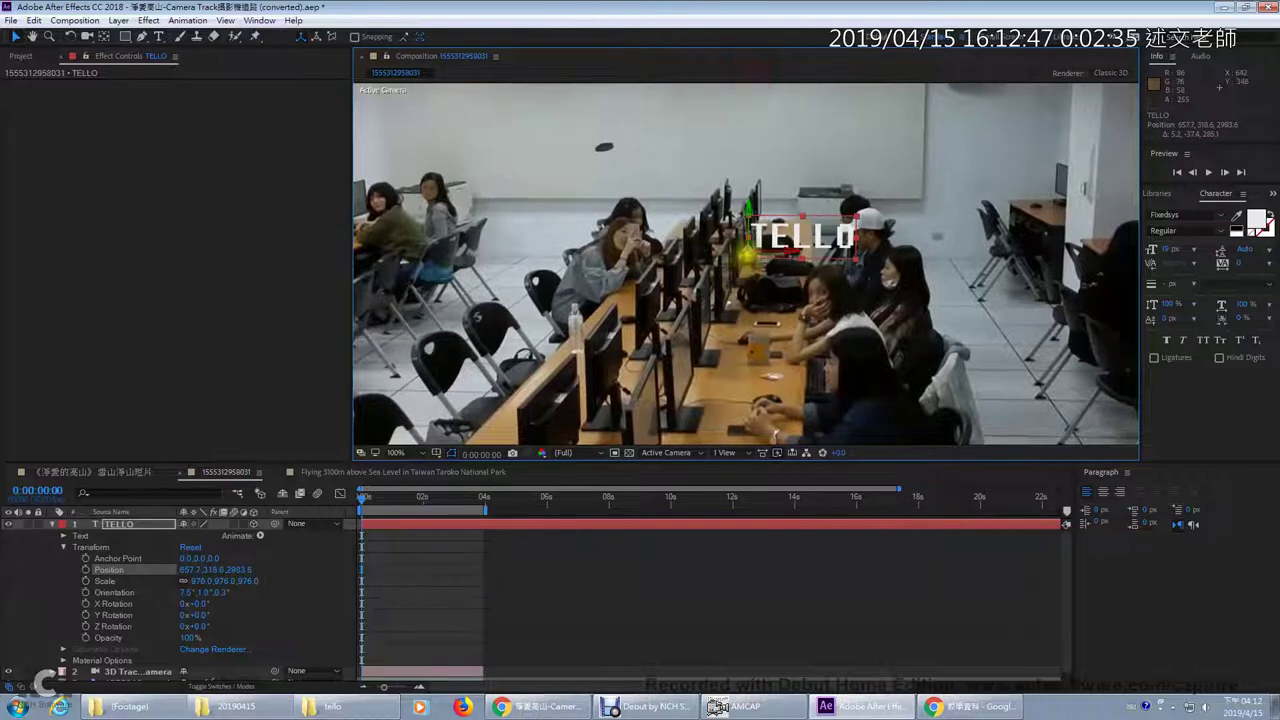
left_click_drag(745, 262, 761, 66)
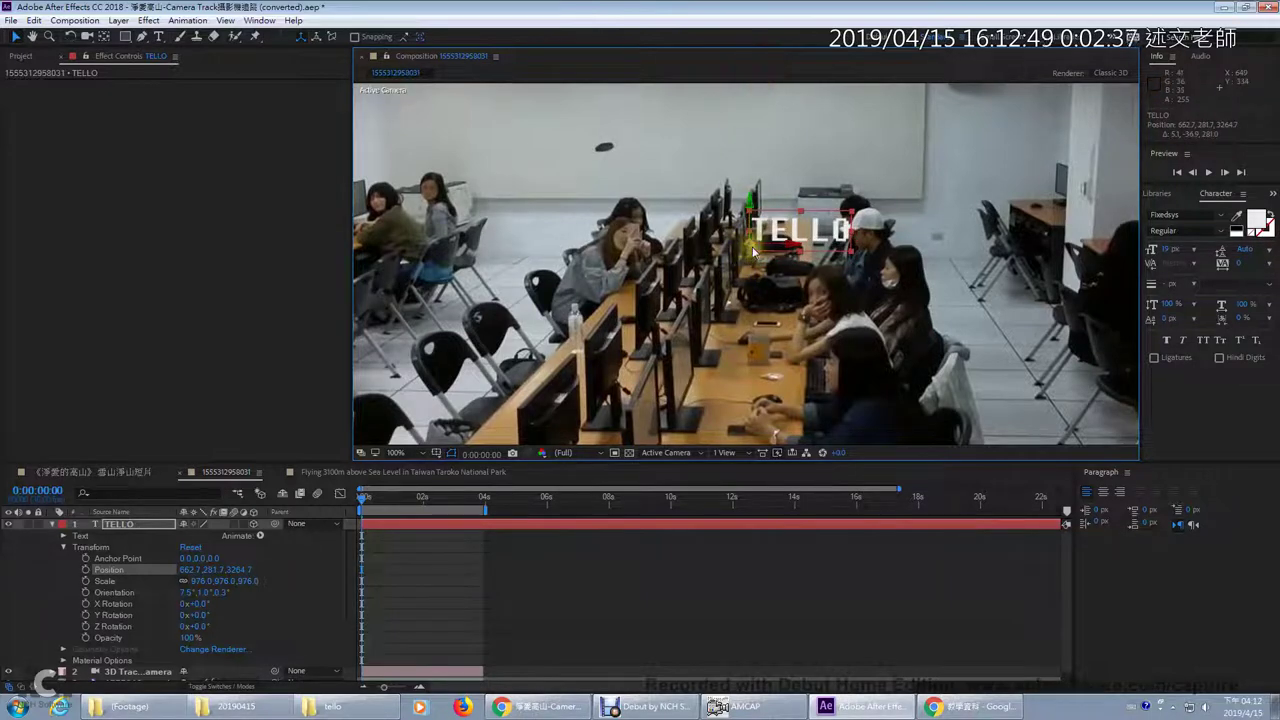
left_click_drag(745, 245, 766, 49)
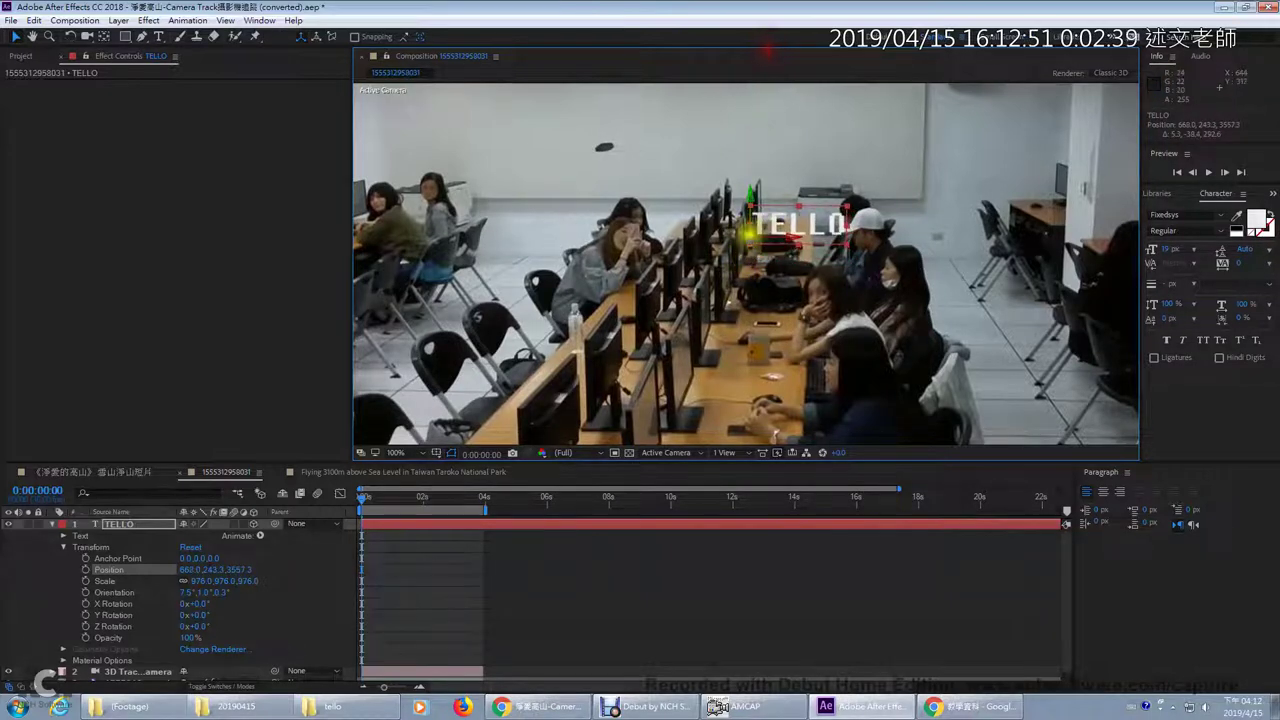
mouse_move(749, 241)
left_mouse_down()
mouse_move(790, 212)
mouse_move(778, 318)
mouse_move(786, 246)
mouse_move(747, 243)
mouse_move(745, 260)
left_mouse_up()
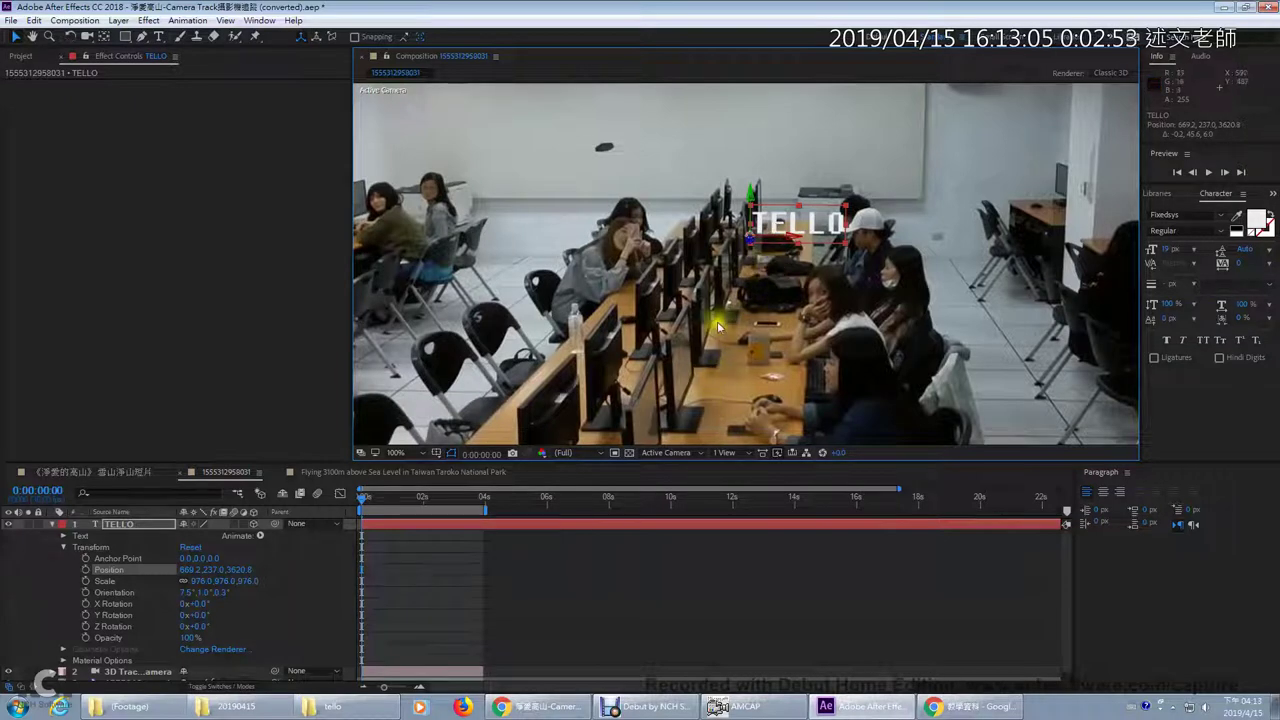
Collapse the TELLO layer, show the footage's 3D Camera Tracker points and set the current time to 0:00:02:29
left_click(53, 525)
left_click(122, 546)
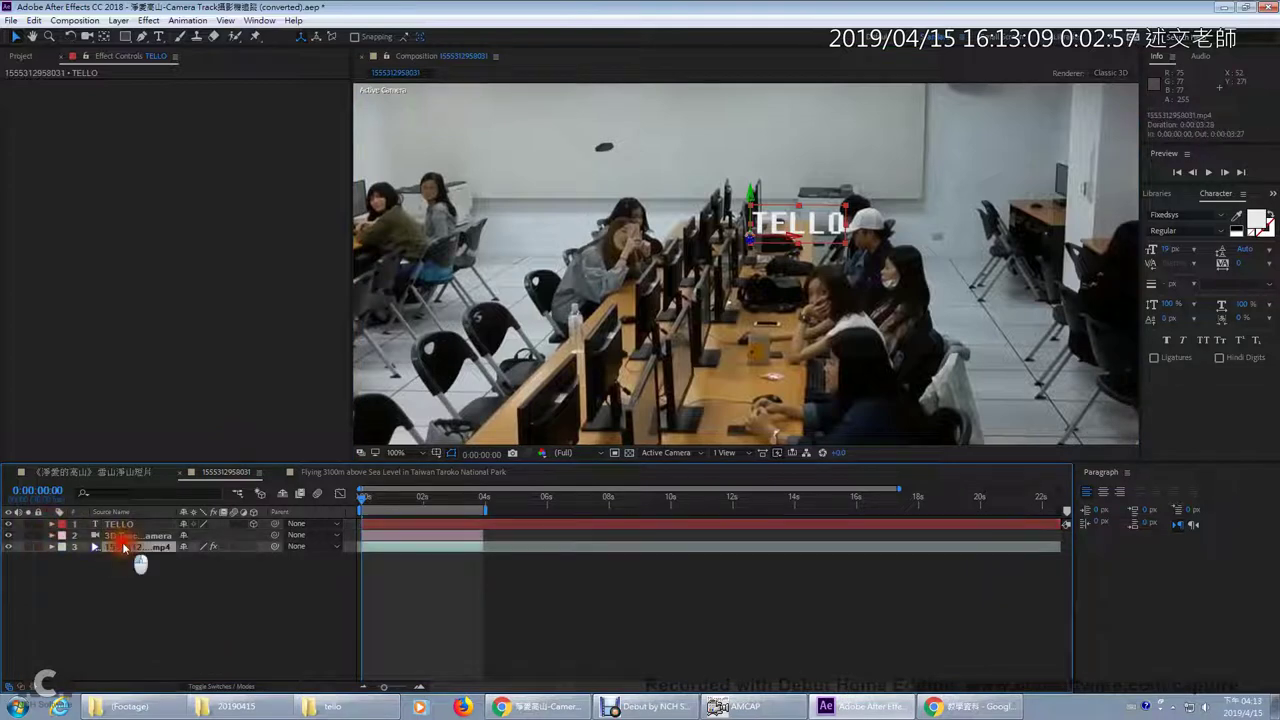
left_click(100, 86)
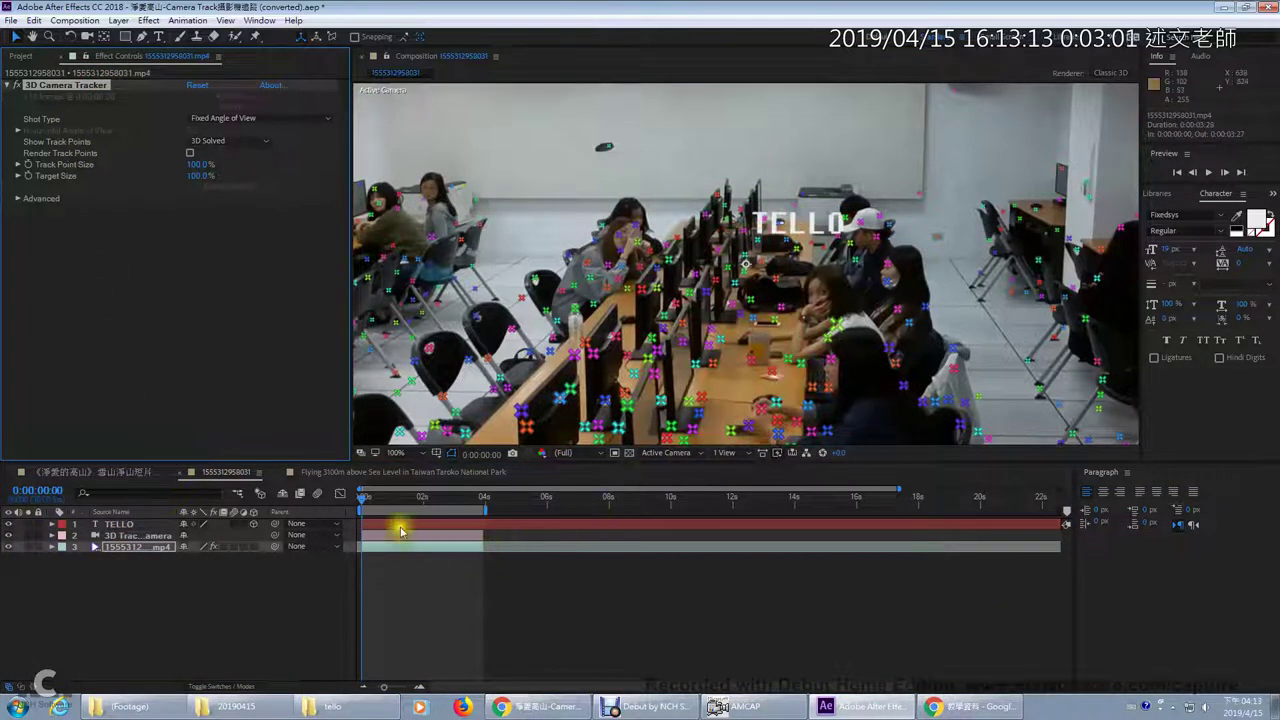
left_click_drag(365, 502, 453, 503)
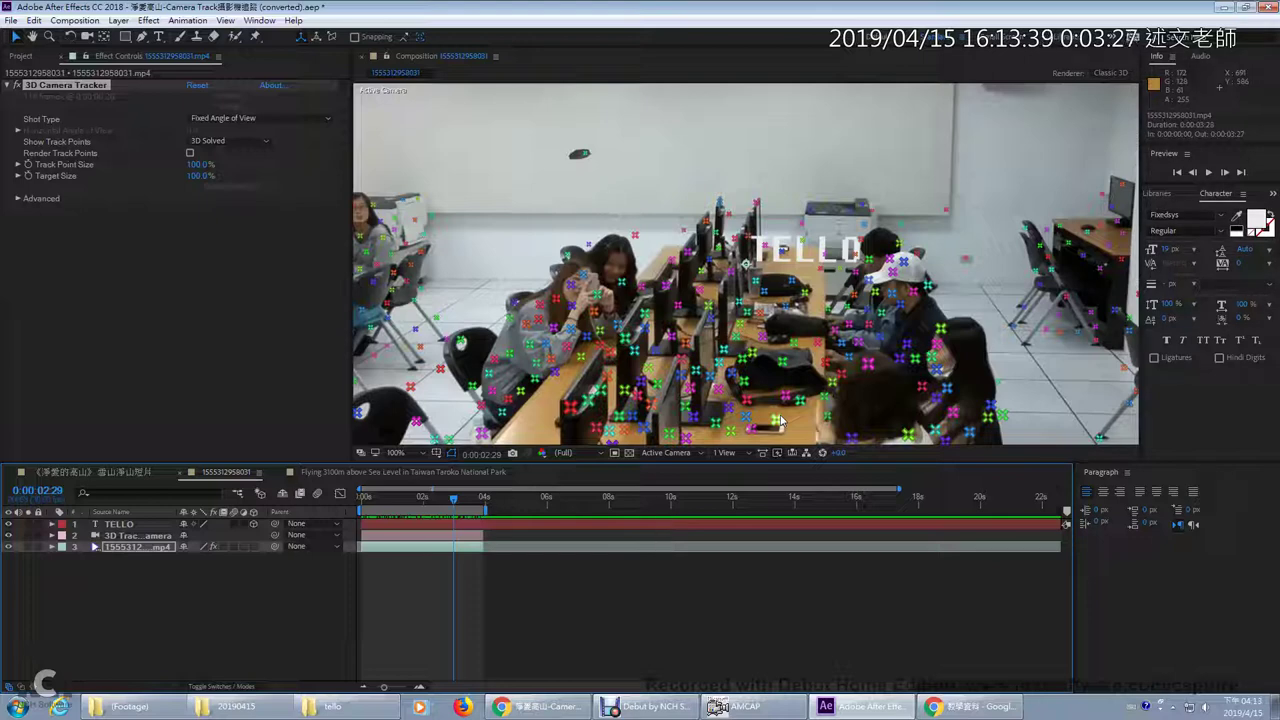
Switch to the Camera Track notes in Google Docs and review the text creation example and the manual Drop Shadow section
left_click(523, 707)
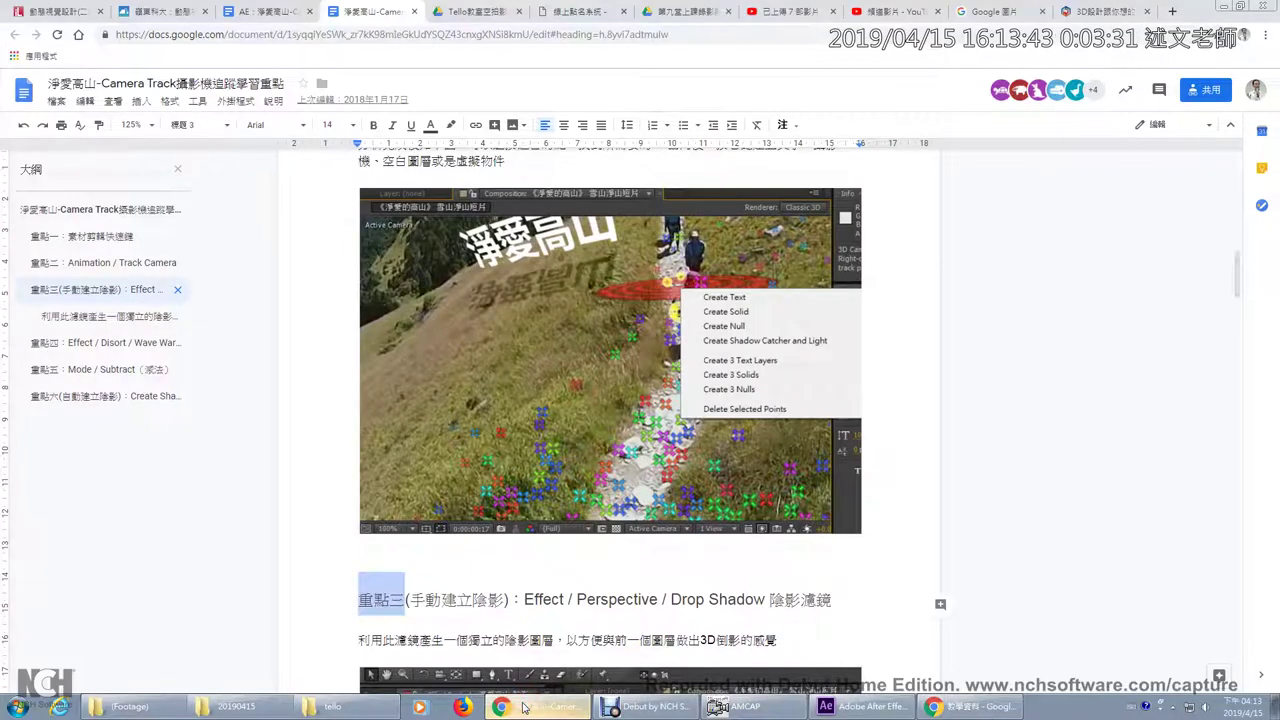
left_click(519, 603)
scroll(519, 603, "down", 2)
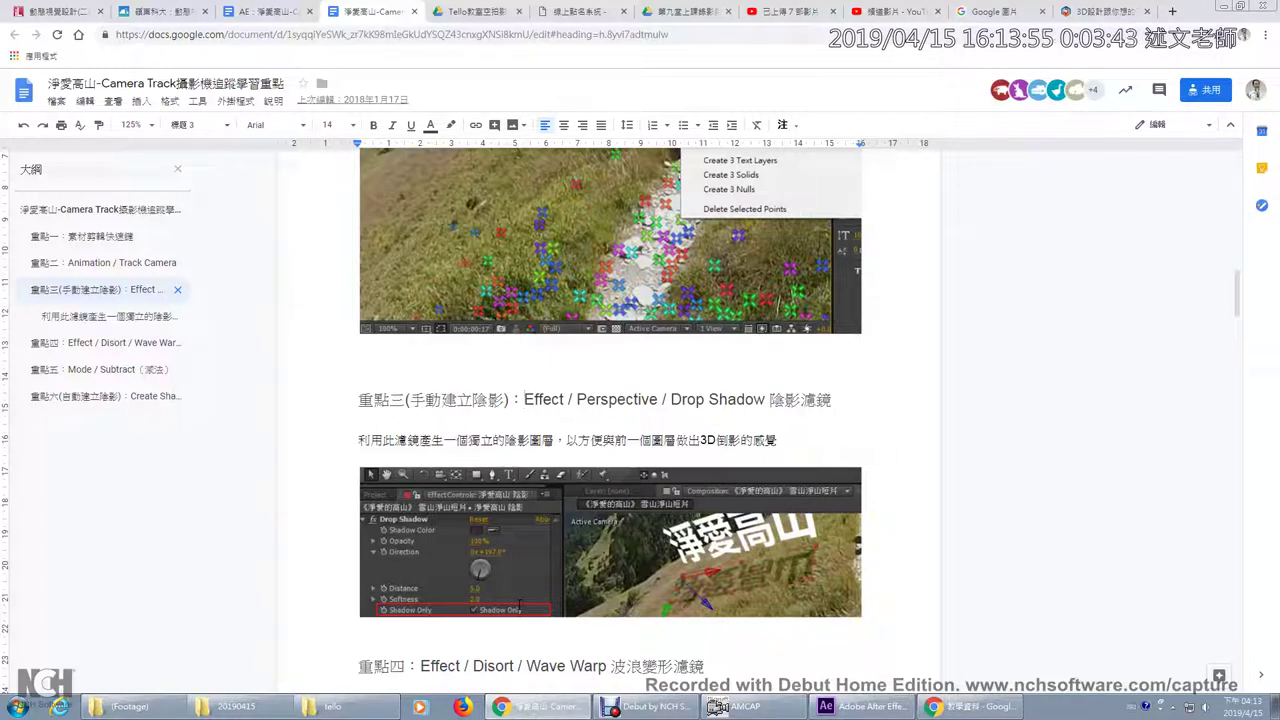
scroll(519, 604, "up", 1)
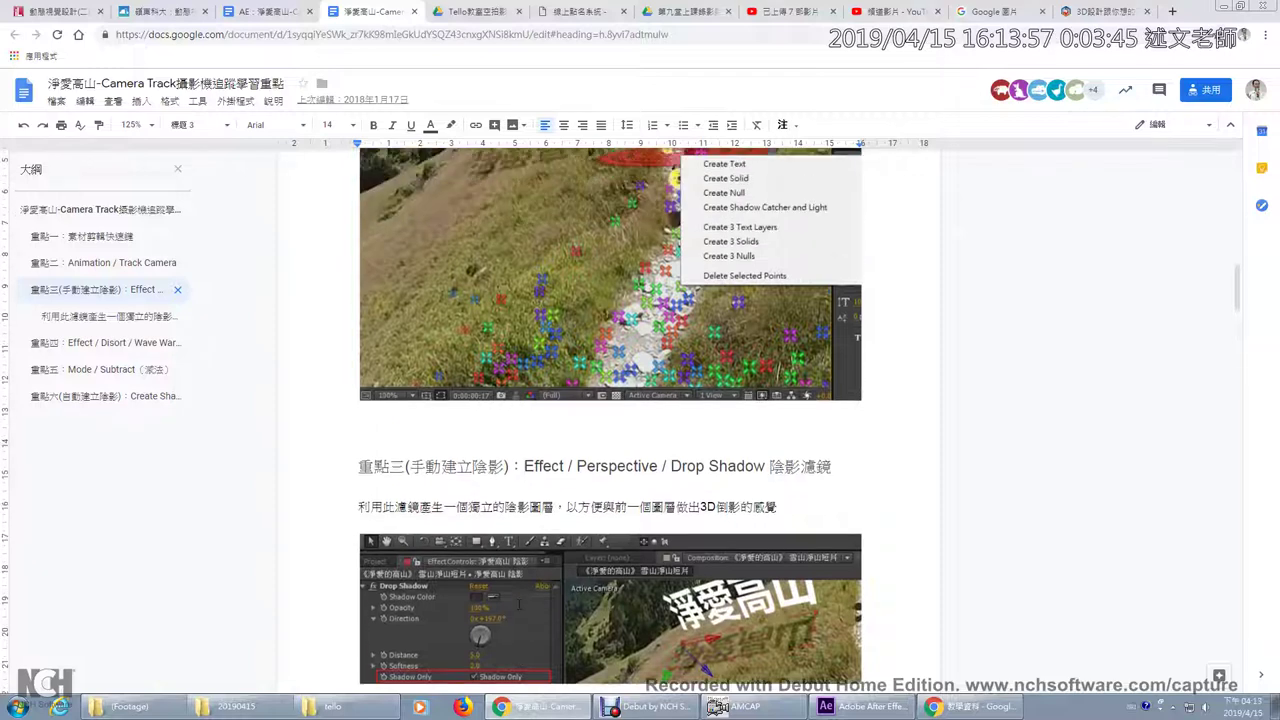
scroll(519, 604, "up", 2)
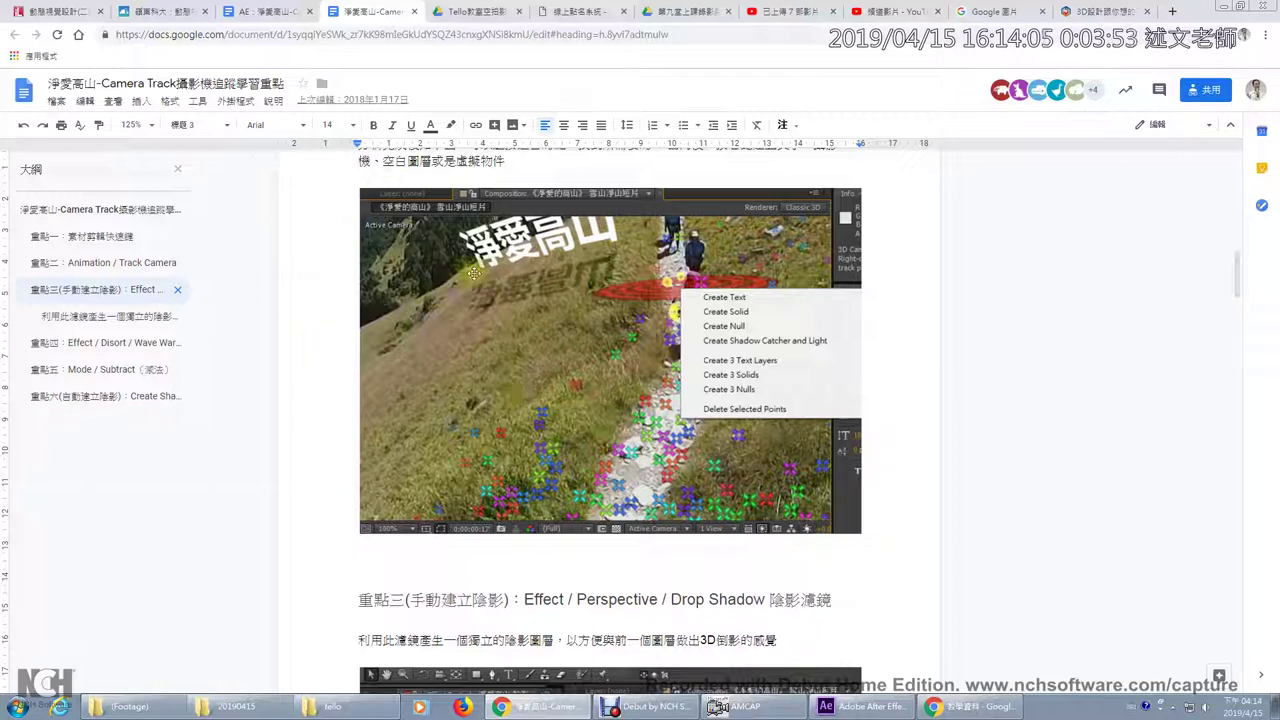
mouse_move(764, 38)
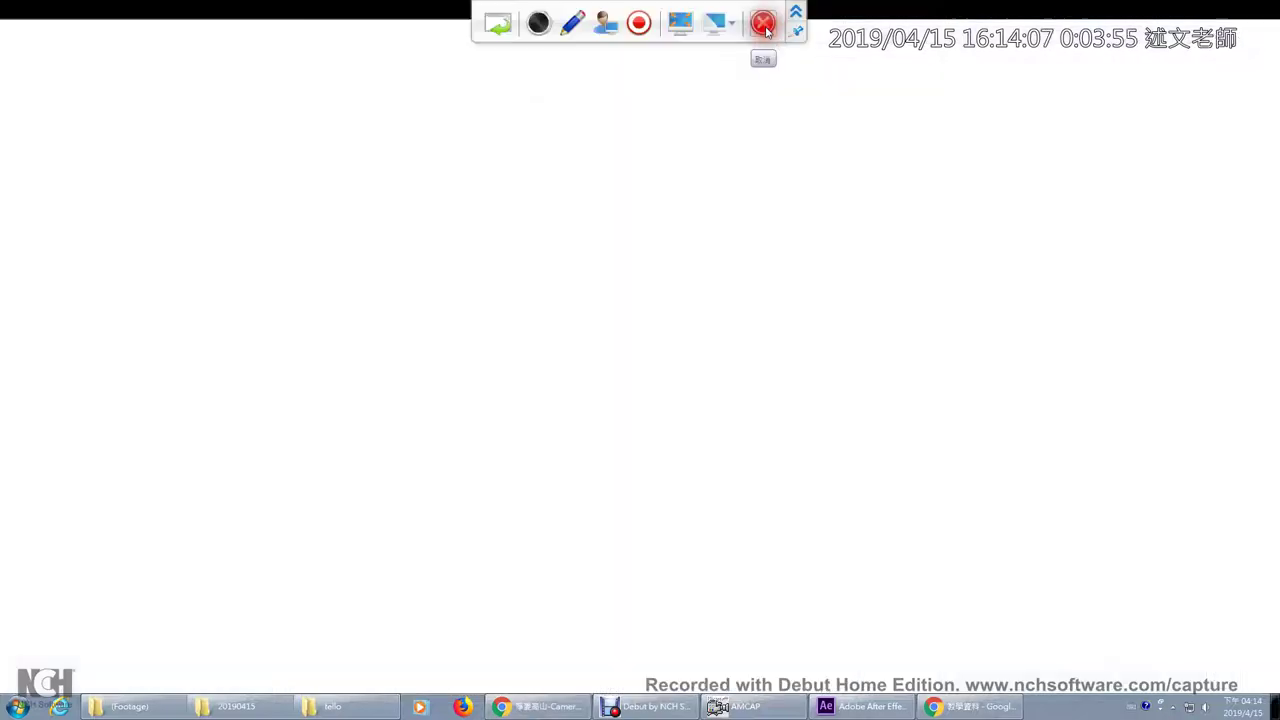